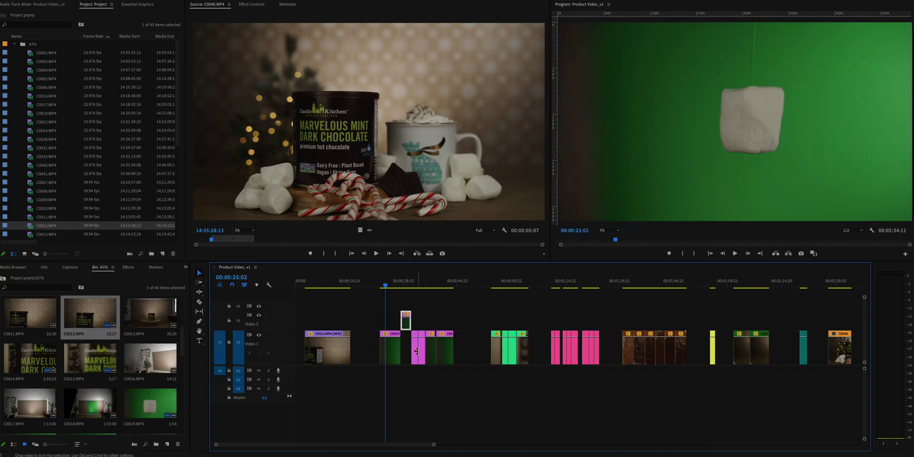
- Move the pink-labelled alternate takes, including C0027, from Video 1 up onto Video 2
{"action": "left_click_drag", "start_coordinate": [423, 354], "coordinate": [468, 320]}
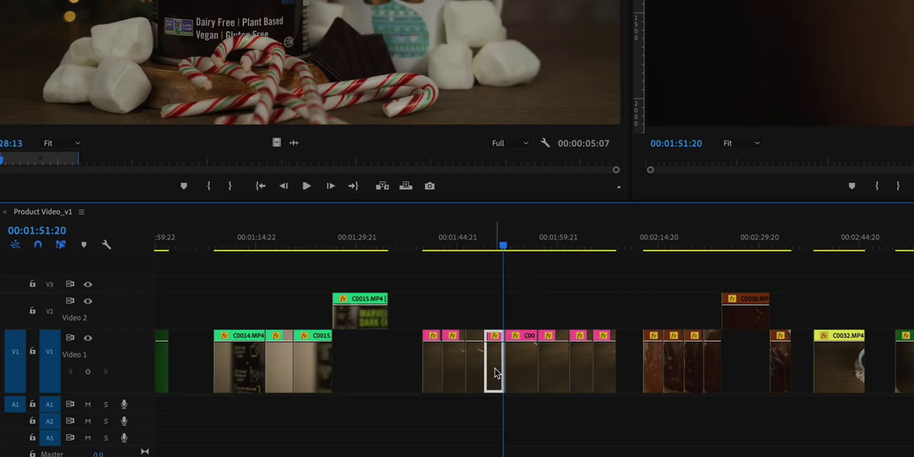
{"action": "left_click_drag", "start_coordinate": [495, 369], "coordinate": [495, 324]}
{"action": "key", "text": "space"}
{"action": "scroll", "coordinate": [584, 303], "scroll_direction": "up", "scroll_amount": 2}
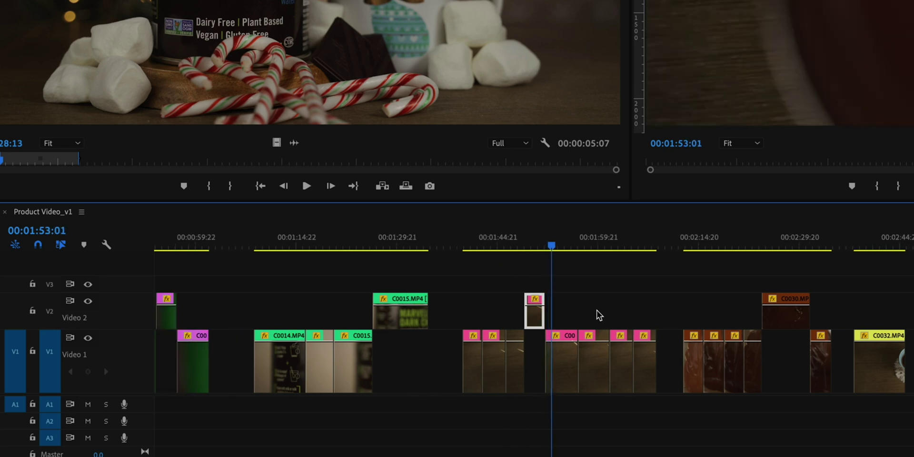
{"action": "left_click", "coordinate": [561, 361]}
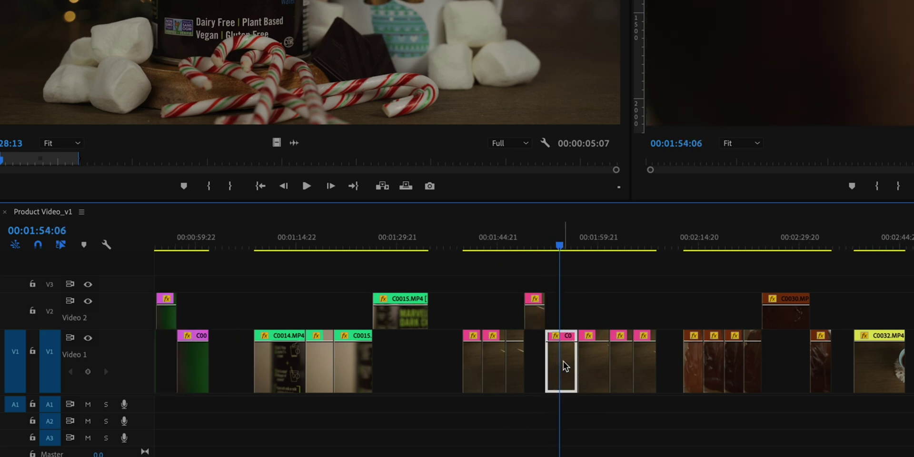
{"action": "left_click_drag", "start_coordinate": [561, 358], "coordinate": [566, 319]}
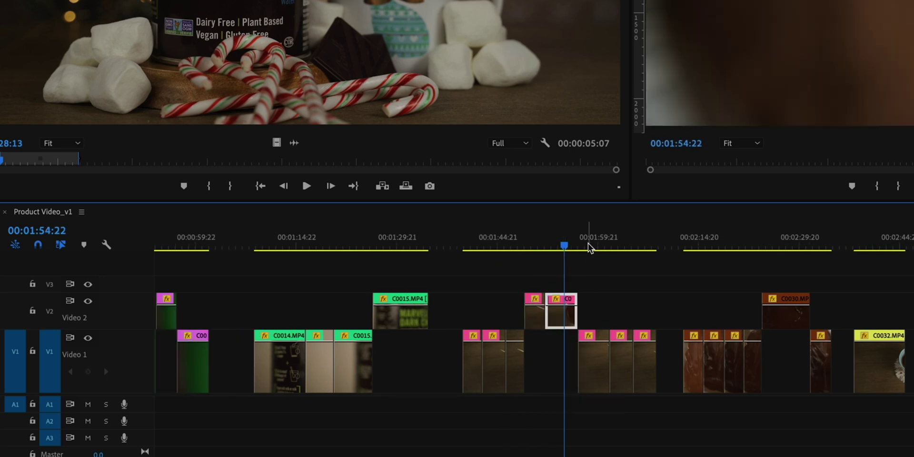
{"action": "left_click", "coordinate": [584, 244]}
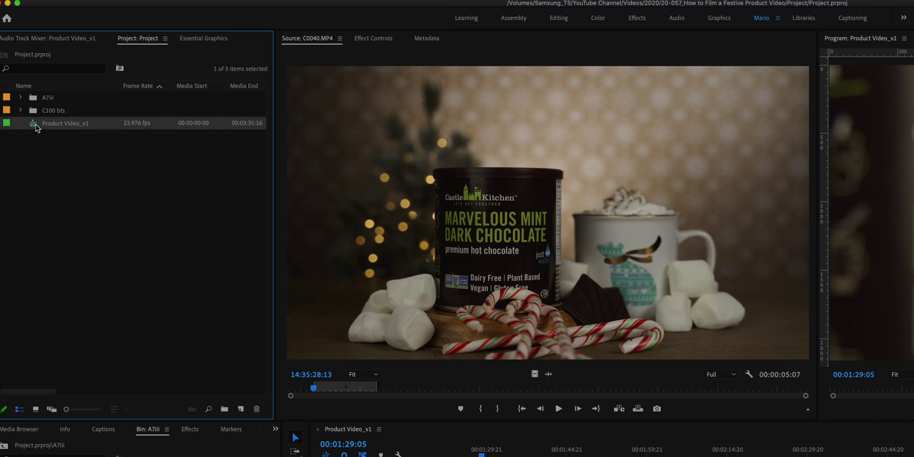
- Duplicate the Product Video_v1 sequence, rename the copy Product Video_v2, and open it
{"action": "key", "text": "super+v"}
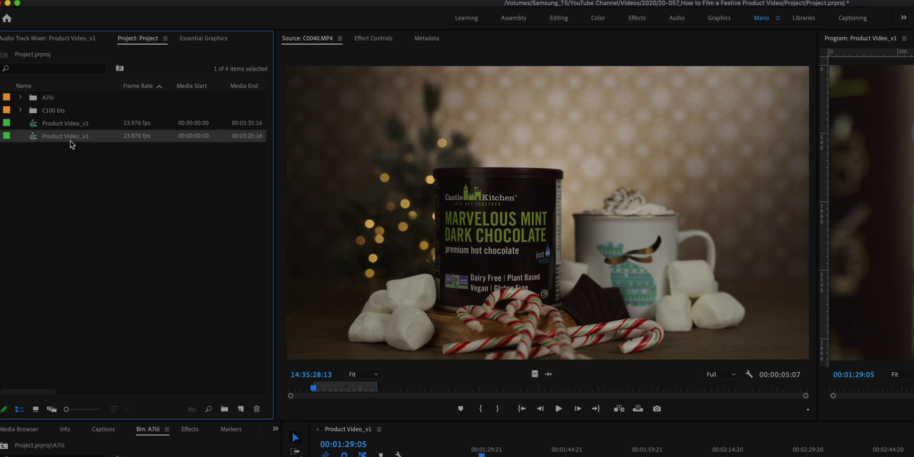
{"action": "left_click", "coordinate": [70, 138]}
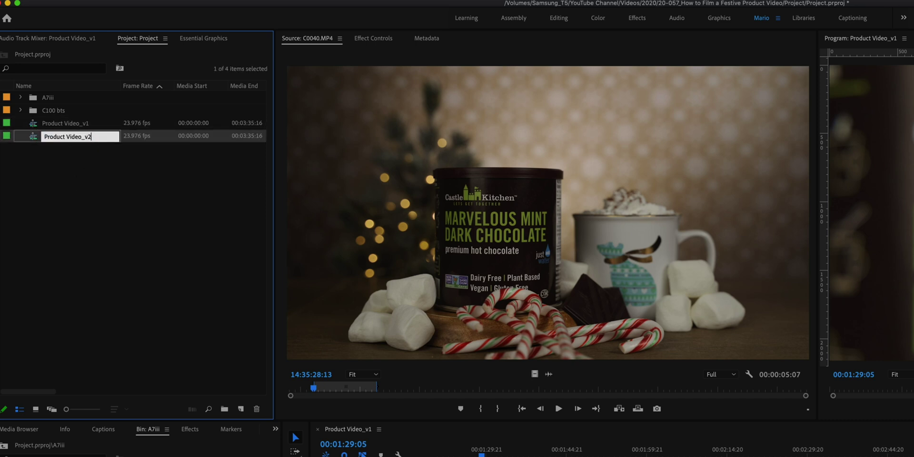
{"action": "left_click", "coordinate": [148, 97]}
{"action": "left_click", "coordinate": [66, 138]}
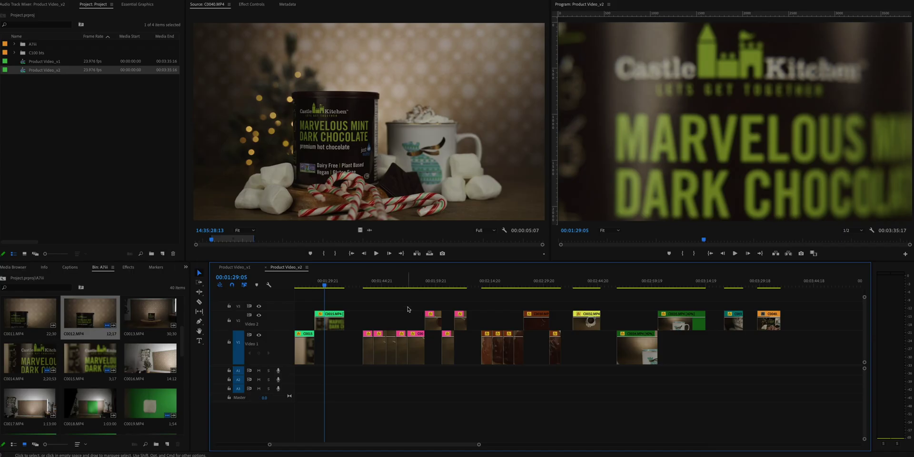
- Place C0015 on Video 2 at 00:01:27:22 and move C0012 to the start of Video 1
{"action": "left_click", "coordinate": [320, 285]}
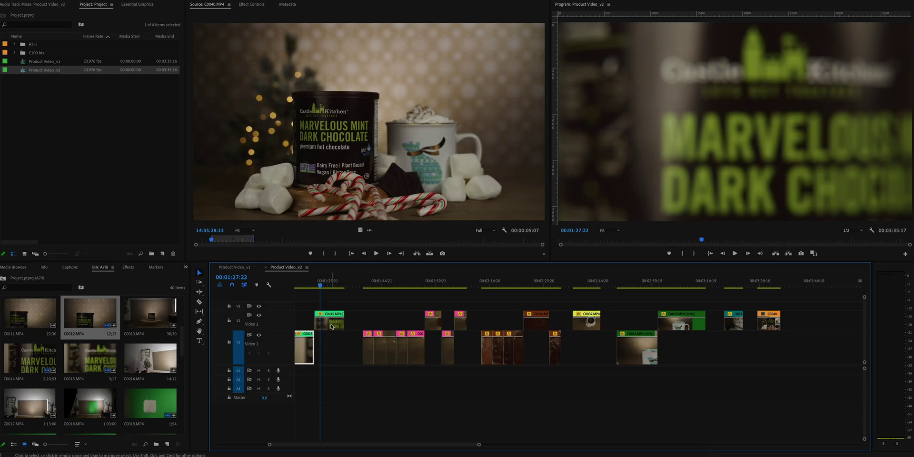
{"action": "left_click_drag", "start_coordinate": [329, 322], "coordinate": [322, 324]}
{"action": "scroll", "coordinate": [310, 333], "scroll_direction": "left", "scroll_amount": 10}
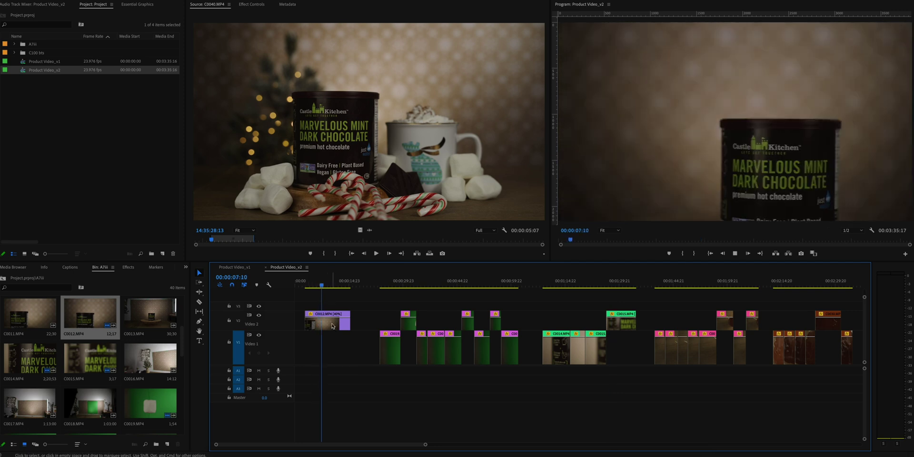
{"action": "left_click_drag", "start_coordinate": [330, 322], "coordinate": [320, 355]}
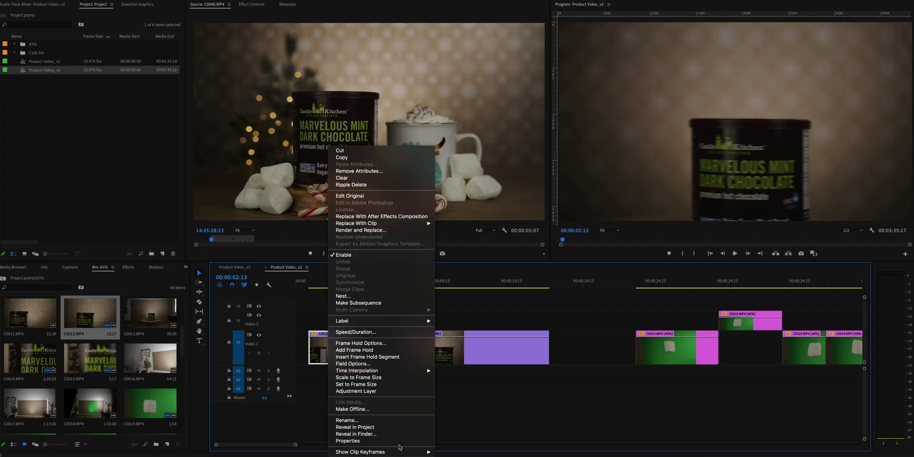
- Show C0012's Time Remapping speed keyframes and drag them apart into a gradual slow-motion ramp
{"action": "left_click", "coordinate": [520, 452]}
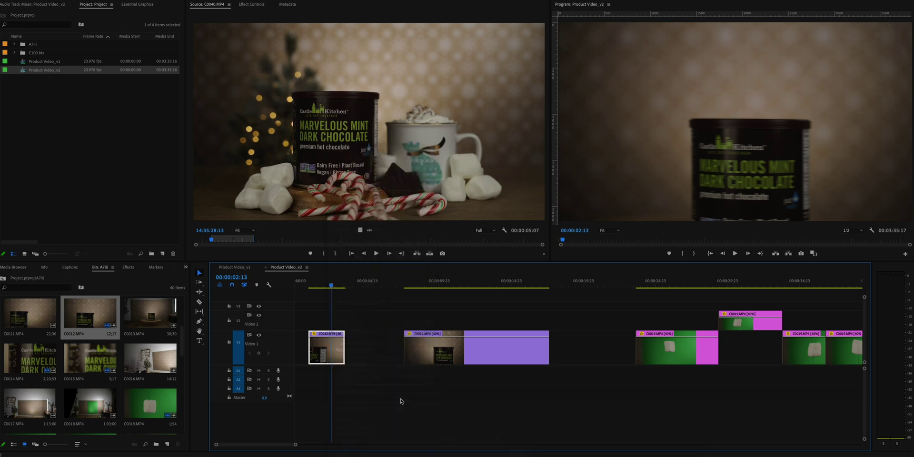
{"action": "left_click", "coordinate": [313, 285]}
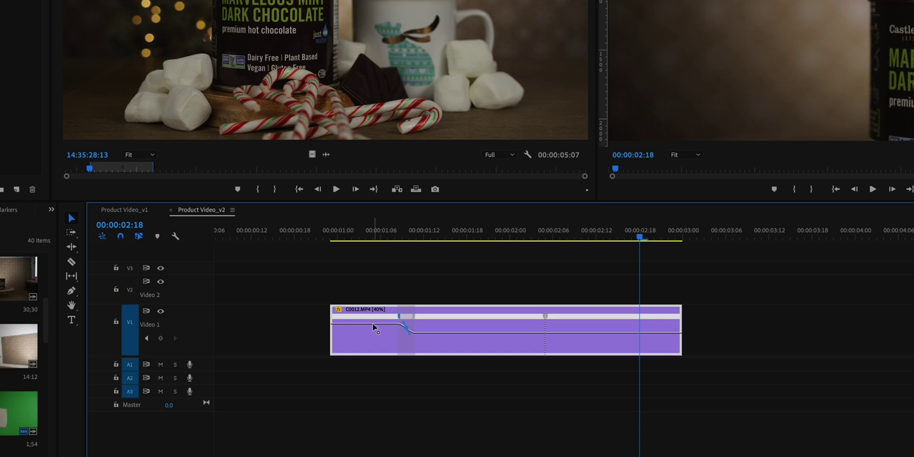
{"action": "mouse_move", "coordinate": [548, 316]}
{"action": "left_mouse_down"}
{"action": "mouse_move", "coordinate": [579, 318]}
{"action": "mouse_move", "coordinate": [560, 323]}
{"action": "left_mouse_up"}
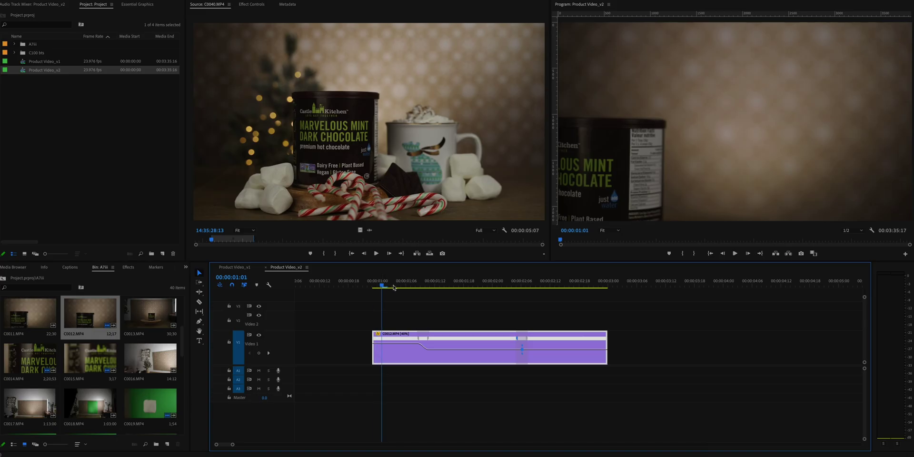
{"action": "left_click_drag", "start_coordinate": [342, 241], "coordinate": [489, 249]}
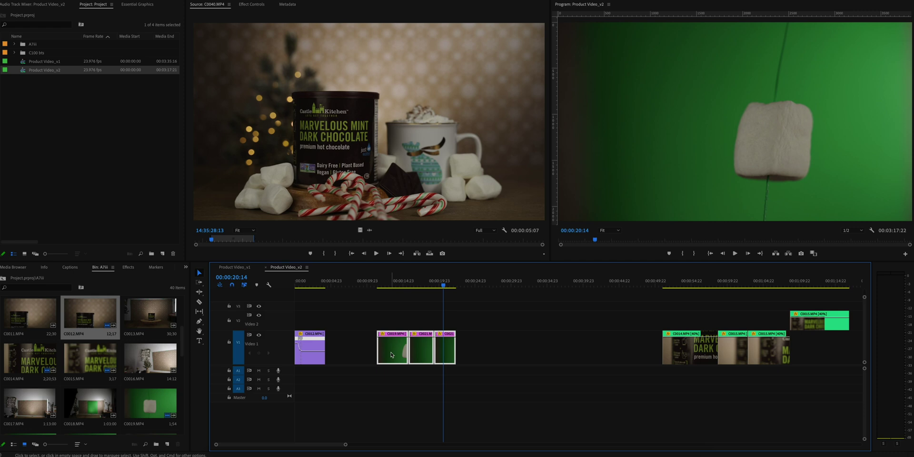
- Alt-duplicate the three green marshmallow clips onto Video 2 and replace them with a Marshmallows After Effects composition
{"action": "left_click_drag", "start_coordinate": [391, 355], "coordinate": [387, 309]}
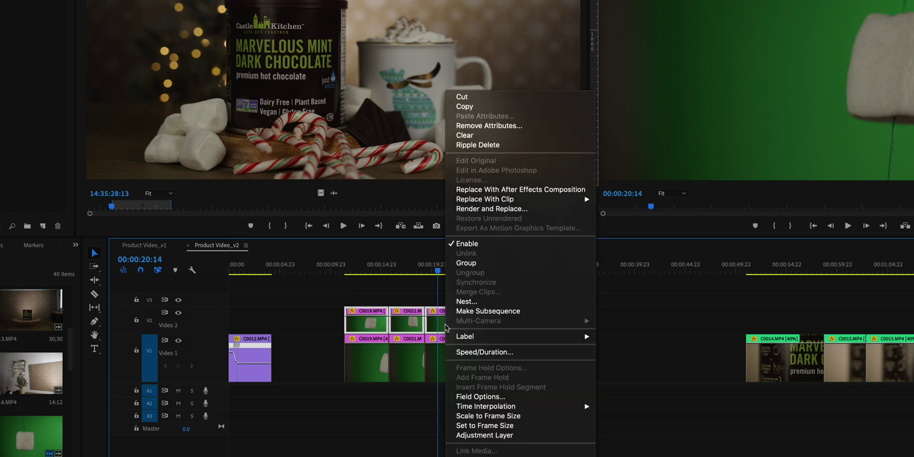
{"action": "left_click", "coordinate": [513, 191]}
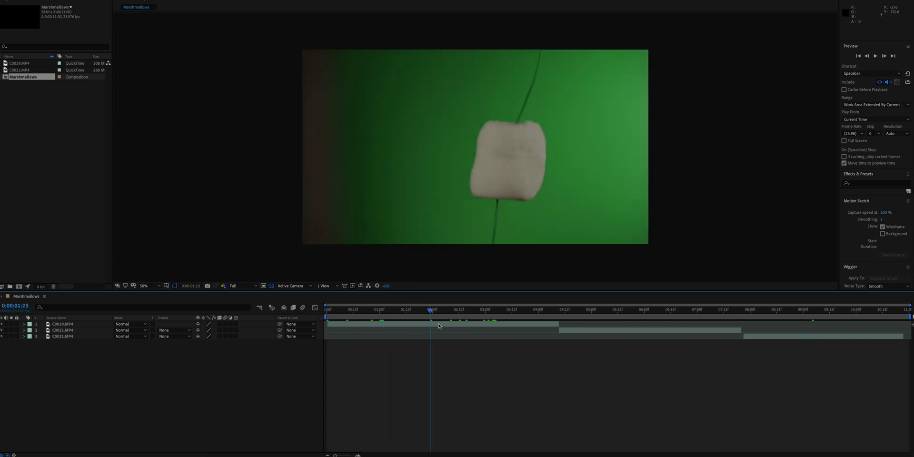
- Apply Keylight (1.2) to the marshmallow layer and eyedrop the green backdrop as Screen Colour
{"action": "left_click", "coordinate": [436, 326]}
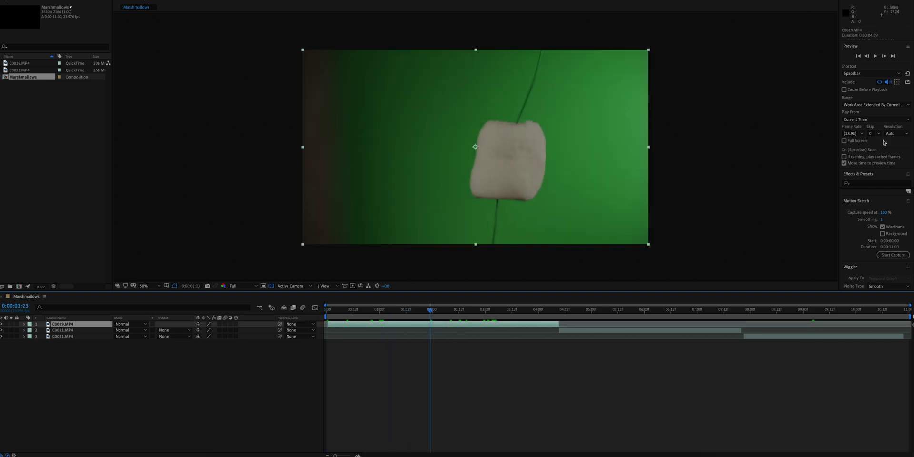
{"action": "scroll", "coordinate": [876, 153], "scroll_direction": "down", "scroll_amount": 10}
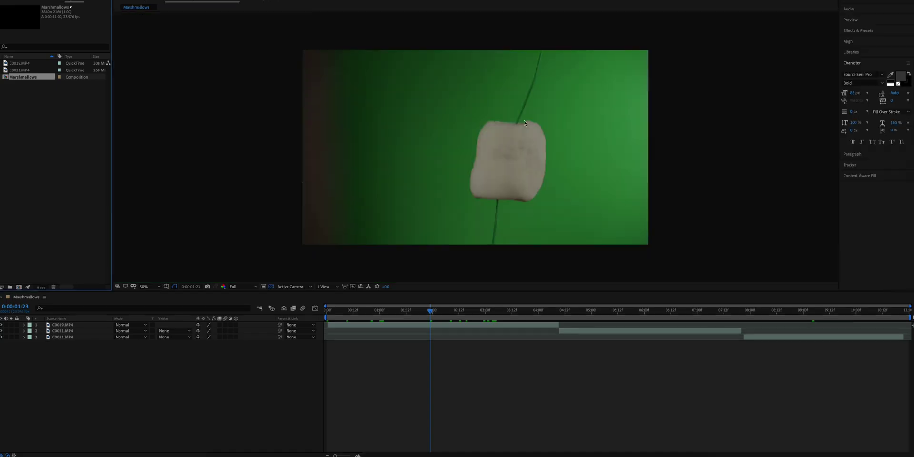
{"action": "left_click", "coordinate": [857, 31]}
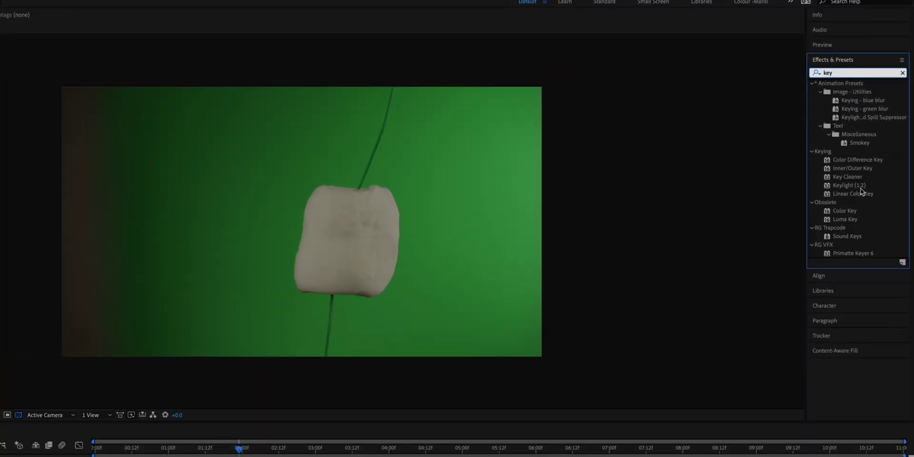
{"action": "left_click_drag", "start_coordinate": [854, 187], "coordinate": [195, 205]}
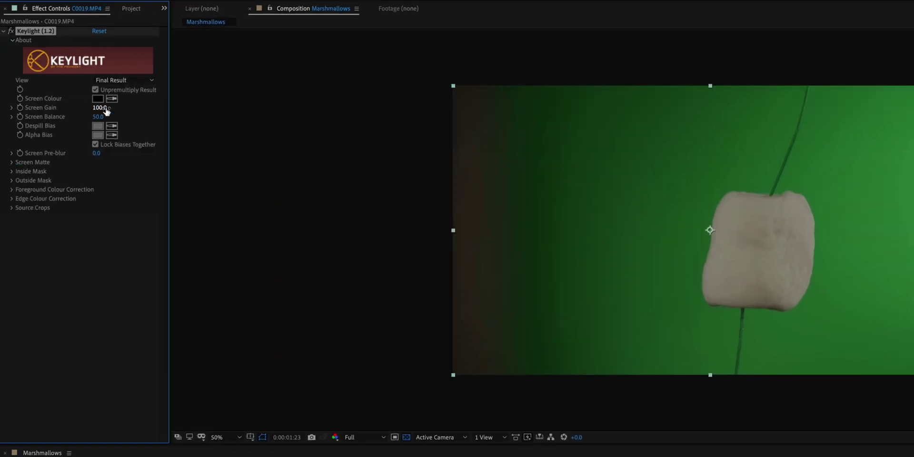
{"action": "left_click", "coordinate": [112, 99]}
{"action": "left_click", "coordinate": [701, 222]}
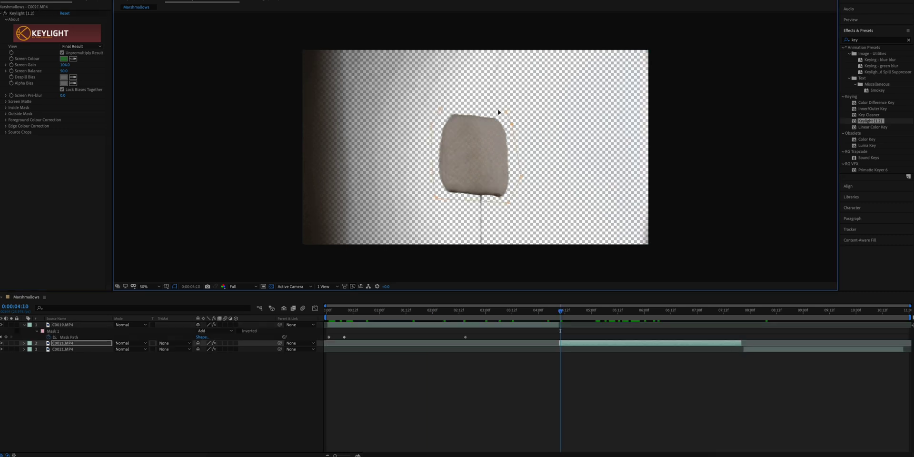
- Draw a mask around the marshmallow and keyframe its Mask Path to follow the movement
{"action": "left_click", "coordinate": [440, 109]}
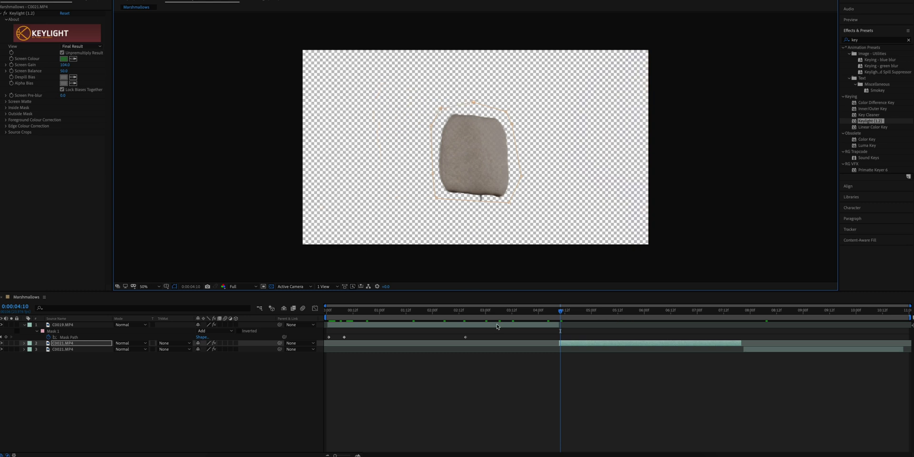
{"action": "key", "text": "ctrl+v"}
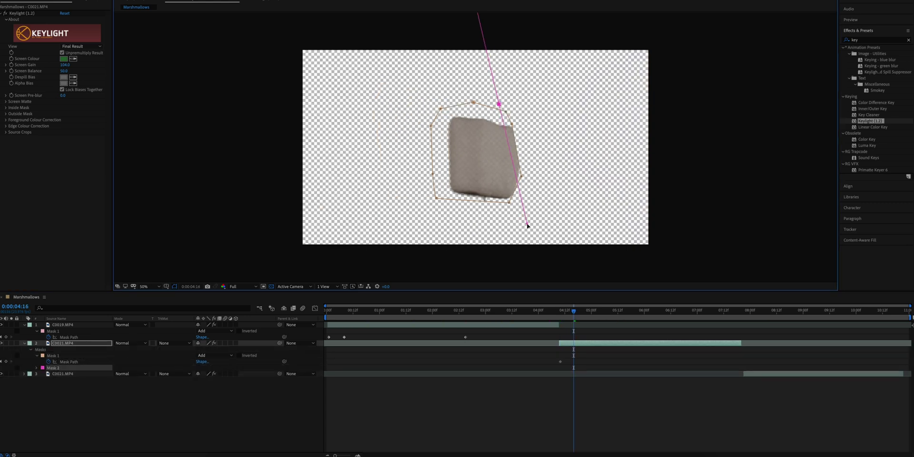
{"action": "left_click_drag", "start_coordinate": [503, 111], "coordinate": [522, 102]}
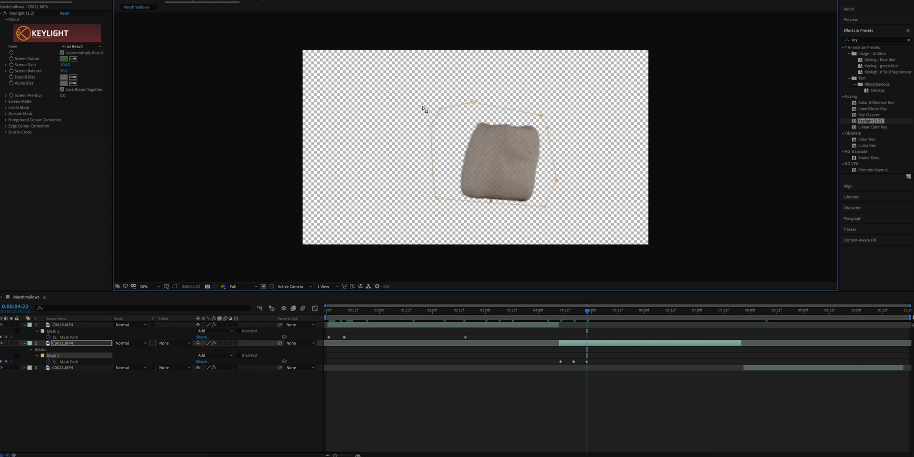
{"action": "left_click", "coordinate": [609, 312]}
{"action": "left_click_drag", "start_coordinate": [611, 313], "coordinate": [648, 314]}
{"action": "left_click_drag", "start_coordinate": [505, 96], "coordinate": [566, 159]}
{"action": "left_click_drag", "start_coordinate": [548, 128], "coordinate": [564, 123]}
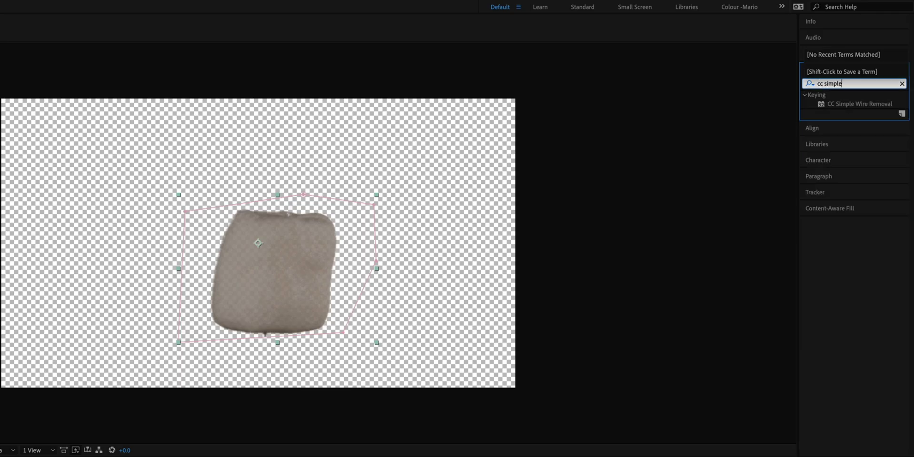
- Apply CC Simple Wire Removal and place Point A and Point B on the string below the marshmallow
{"action": "left_click", "coordinate": [839, 104]}
{"action": "left_click_drag", "start_coordinate": [840, 110], "coordinate": [240, 271]}
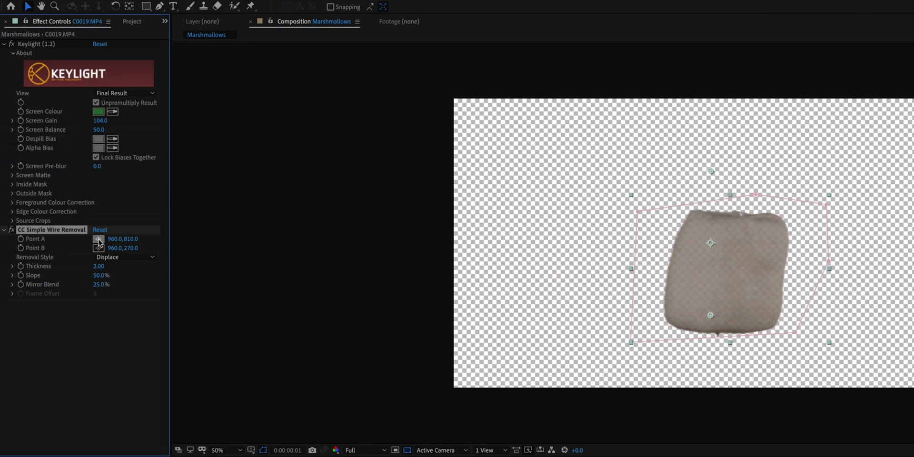
{"action": "left_click", "coordinate": [98, 240]}
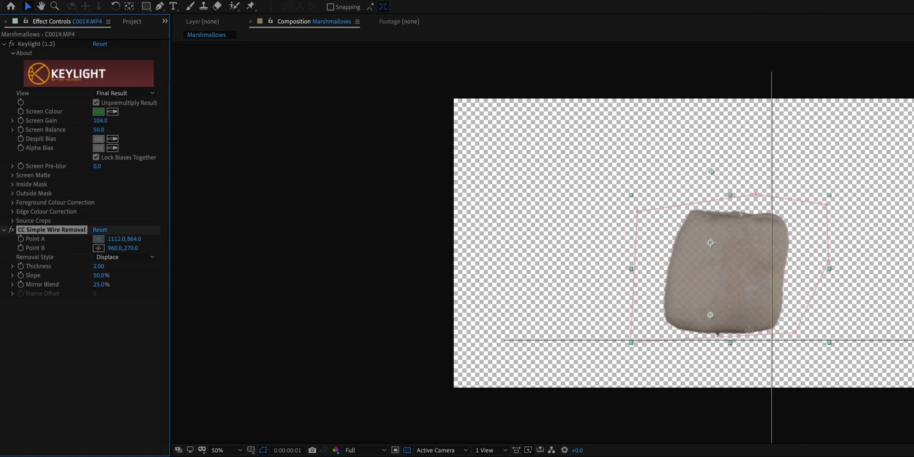
{"action": "left_click", "coordinate": [717, 332]}
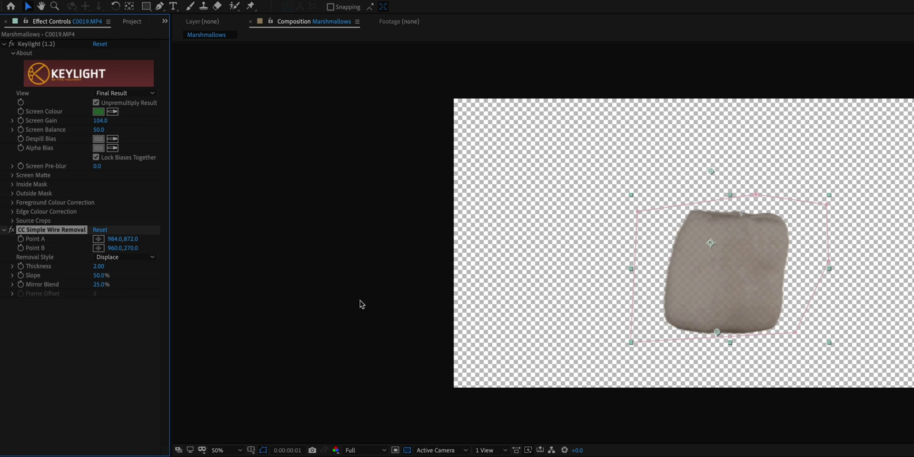
{"action": "left_click", "coordinate": [101, 248]}
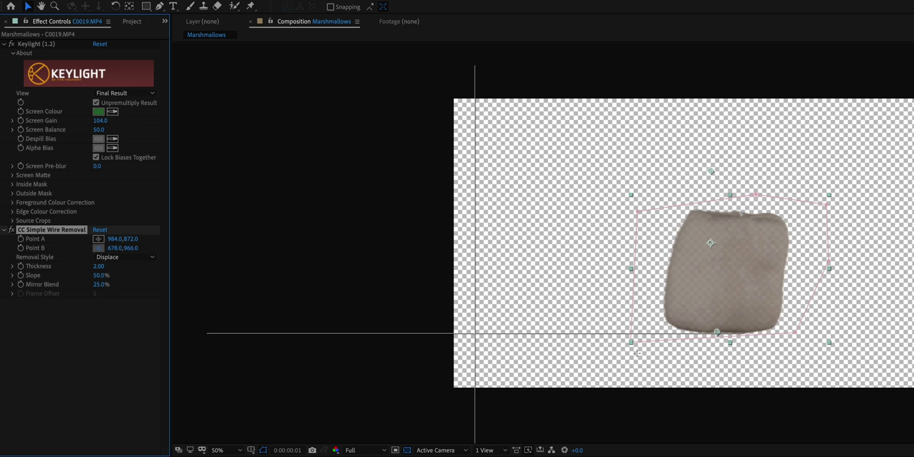
{"action": "left_click", "coordinate": [717, 337]}
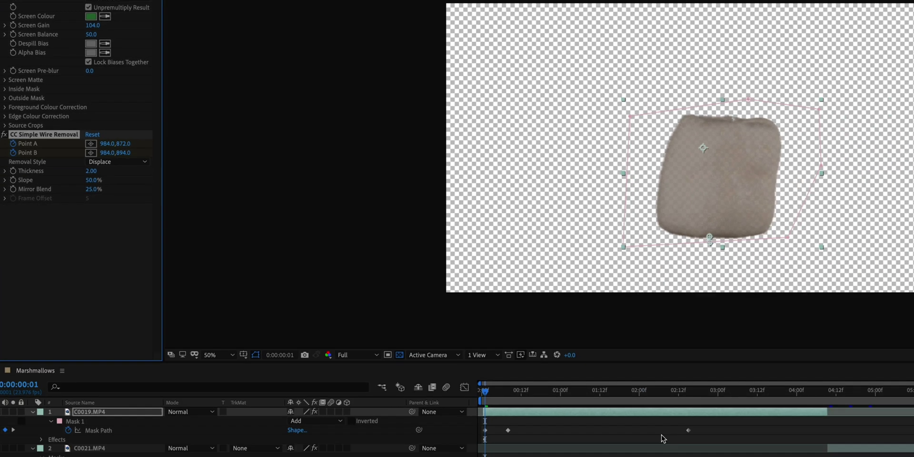
- Check the removal frame by frame and raise the wire removal Thickness
{"action": "key", "text": "Page_Down"}
{"action": "key", "text": "Page_Down"}
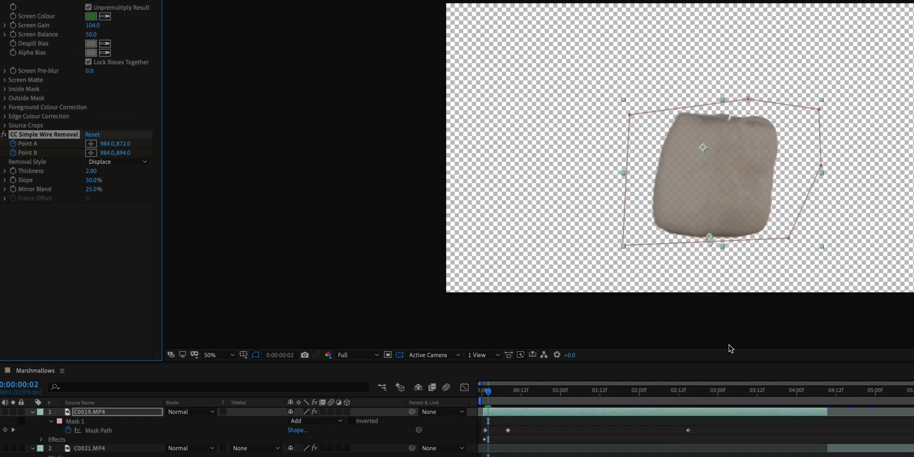
{"action": "left_click", "coordinate": [730, 347]}
{"action": "key", "text": "Page_Down"}
{"action": "key", "text": "Page_Down"}
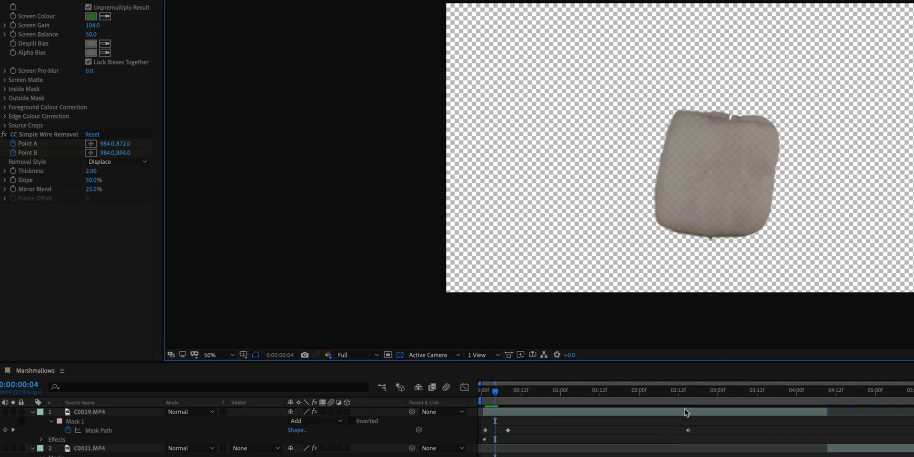
{"action": "key", "text": "Page_Up"}
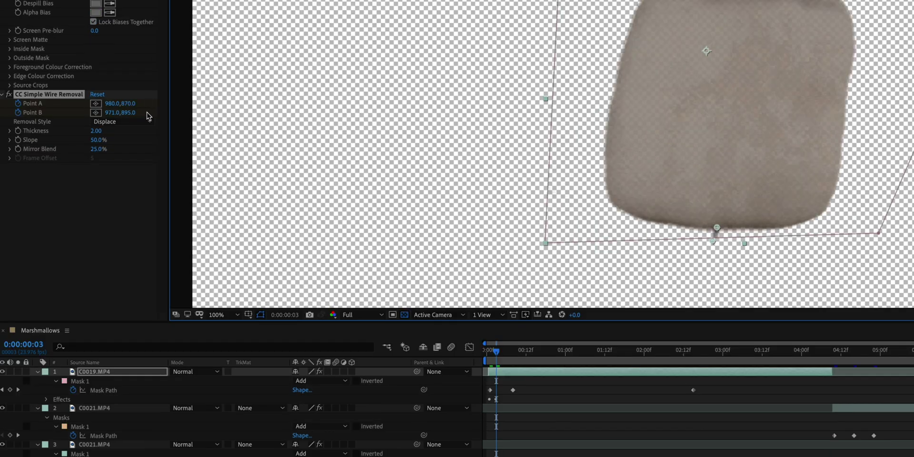
{"action": "left_click_drag", "start_coordinate": [98, 131], "coordinate": [114, 131]}
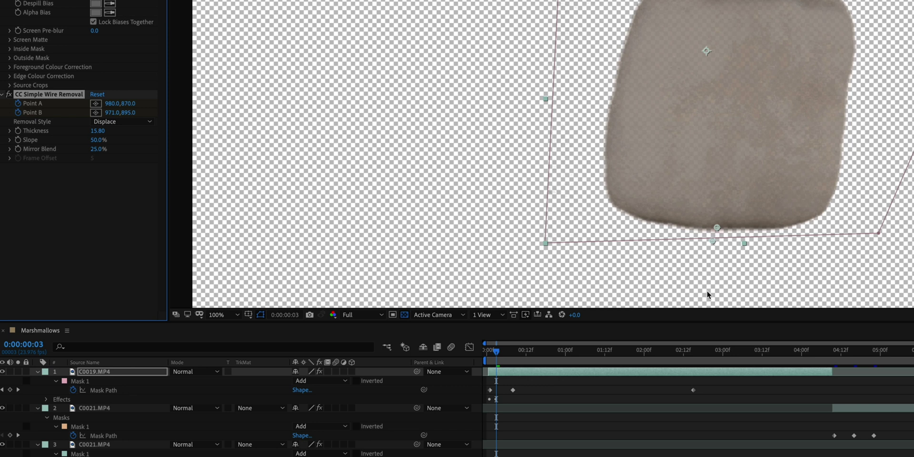
- Keyframe Points A and B frame by frame so they track the moving string
{"action": "key", "text": "Page_Up"}
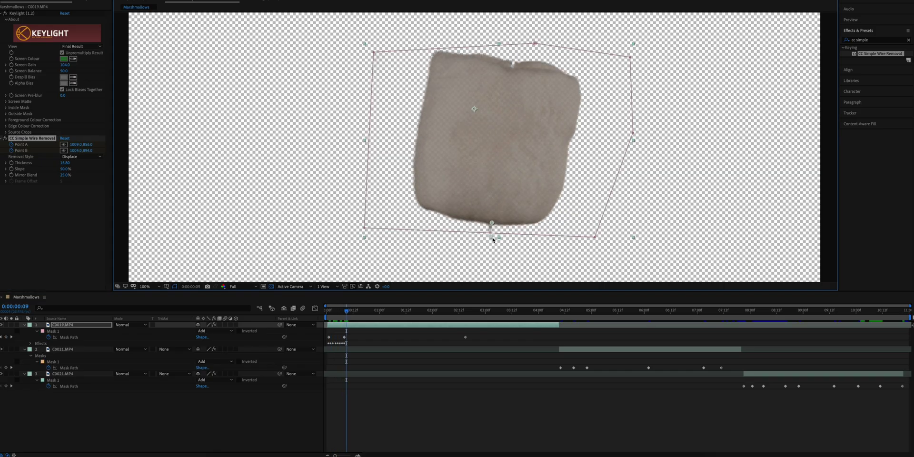
{"action": "key", "text": "Page_Down"}
{"action": "key", "text": "Page_Down"}
{"action": "key", "text": "Page_Down"}
{"action": "key", "text": "Page_Down"}
{"action": "key", "text": "Page_Down"}
{"action": "key", "text": "Page_Down"}
{"action": "key", "text": "Page_Down"}
{"action": "key", "text": "Page_Down"}
{"action": "key", "text": "Page_Down"}
{"action": "key", "text": "Page_Down"}
{"action": "key", "text": "Page_Down"}
{"action": "key", "text": "Page_Down"}
{"action": "key", "text": "Page_Down"}
{"action": "left_click_drag", "start_coordinate": [493, 239], "coordinate": [508, 239]}
{"action": "key", "text": "Page_Down"}
{"action": "key", "text": "Page_Down"}
{"action": "key", "text": "Page_Down"}
{"action": "key", "text": "Page_Down"}
{"action": "key", "text": "Page_Down"}
{"action": "key", "text": "Page_Down"}
{"action": "key", "text": "Page_Down"}
{"action": "key", "text": "Page_Down"}
{"action": "key", "text": "Page_Down"}
{"action": "key", "text": "Page_Down"}
{"action": "key", "text": "Page_Down"}
{"action": "key", "text": "Page_Down"}
{"action": "key", "text": "Page_Down"}
{"action": "key", "text": "Page_Down"}
{"action": "key", "text": "Page_Down"}
{"action": "key", "text": "Page_Down"}
{"action": "key", "text": "Page_Down"}
{"action": "key", "text": "Page_Down"}
{"action": "key", "text": "Page_Down"}
{"action": "key", "text": "Page_Down"}
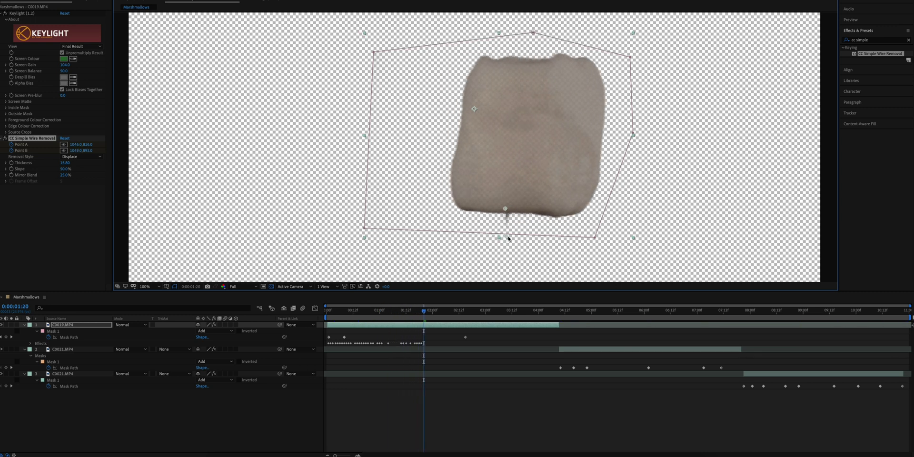
{"action": "key", "text": "Page_Down"}
{"action": "key", "text": "Page_Down"}
{"action": "key", "text": "Page_Down"}
{"action": "key", "text": "Page_Down"}
{"action": "key", "text": "Page_Down"}
{"action": "key", "text": "Page_Down"}
{"action": "key", "text": "Page_Down"}
{"action": "key", "text": "Page_Down"}
{"action": "key", "text": "Page_Down"}
{"action": "key", "text": "Page_Down"}
{"action": "key", "text": "Page_Down"}
{"action": "key", "text": "Page_Down"}
{"action": "key", "text": "Page_Down"}
{"action": "key", "text": "Page_Down"}
{"action": "key", "text": "Page_Down"}
{"action": "key", "text": "Page_Down"}
{"action": "left_click_drag", "start_coordinate": [505, 208], "coordinate": [506, 208]}
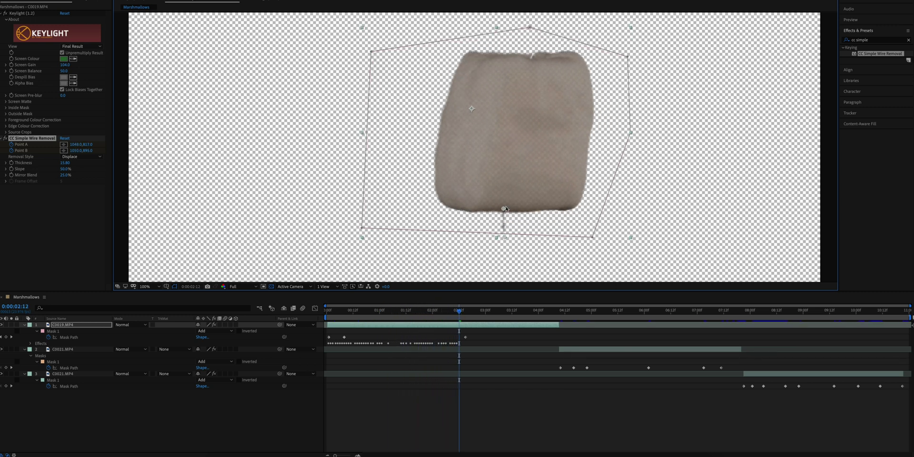
{"action": "key", "text": "Page_Down"}
{"action": "key", "text": "Page_Down"}
{"action": "key", "text": "Page_Down"}
{"action": "key", "text": "Page_Down"}
{"action": "key", "text": "Page_Down"}
{"action": "key", "text": "Page_Down"}
{"action": "key", "text": "Page_Down"}
{"action": "key", "text": "Page_Down"}
{"action": "key", "text": "Page_Down"}
{"action": "key", "text": "Page_Down"}
{"action": "key", "text": "Page_Down"}
{"action": "key", "text": "Page_Down"}
{"action": "key", "text": "Page_Down"}
{"action": "key", "text": "Page_Down"}
{"action": "key", "text": "Page_Down"}
{"action": "key", "text": "Page_Down"}
{"action": "key", "text": "Page_Down"}
{"action": "key", "text": "Page_Down"}
{"action": "key", "text": "Page_Down"}
{"action": "key", "text": "Page_Down"}
{"action": "left_click_drag", "start_coordinate": [505, 238], "coordinate": [498, 237]}
{"action": "left_click_drag", "start_coordinate": [504, 210], "coordinate": [494, 213]}
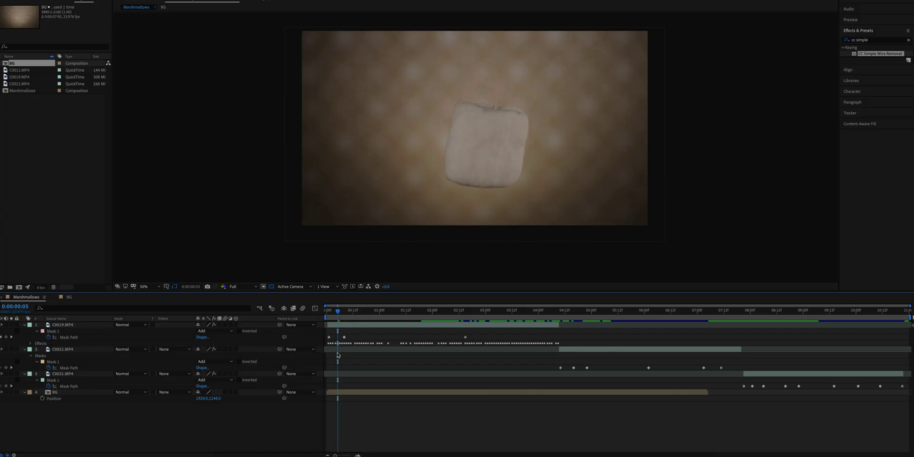
- Shift the C0021.MP4 marshmallow layer earlier in time so it starts around 01:09
{"action": "left_click", "coordinate": [451, 324]}
{"action": "left_click_drag", "start_coordinate": [594, 355], "coordinate": [396, 354]}
{"action": "left_click", "coordinate": [400, 315]}
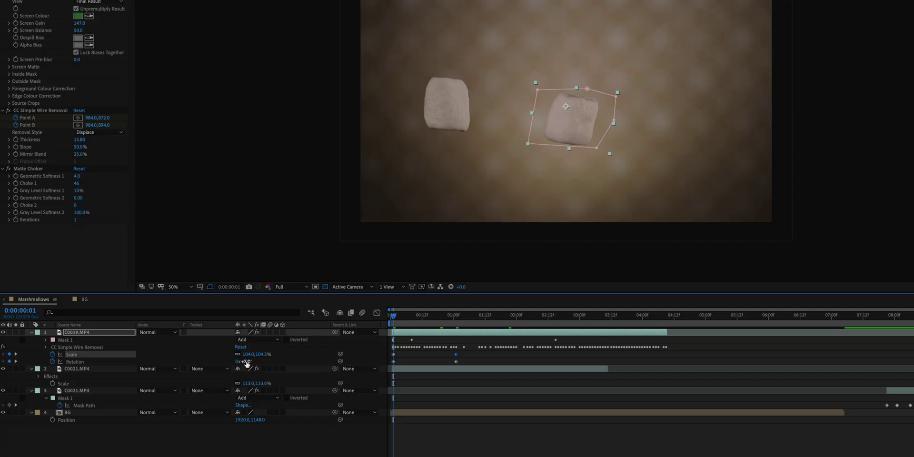
- Start Scale at 0% and move the Scale and Rotation keyframes to 00:12f, previewing the pop-in
{"action": "type", "text": "0"}
{"action": "key", "text": "Return"}
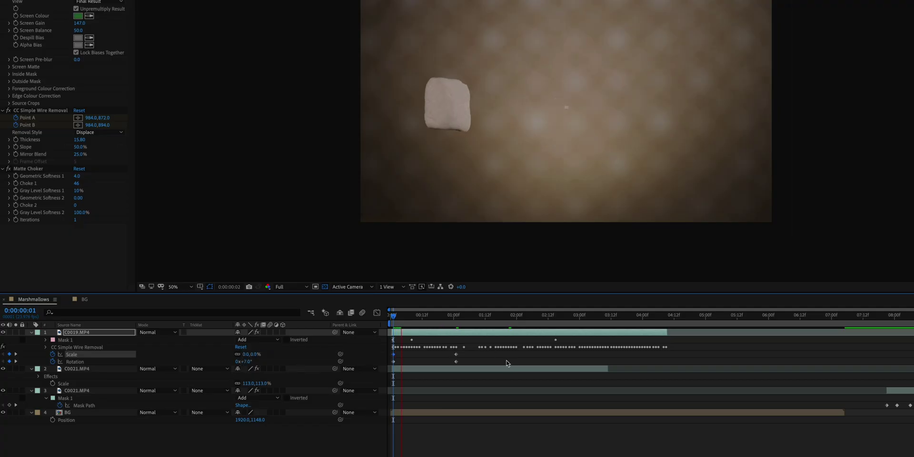
{"action": "left_click_drag", "start_coordinate": [455, 361], "coordinate": [424, 360]}
{"action": "key", "text": "space"}
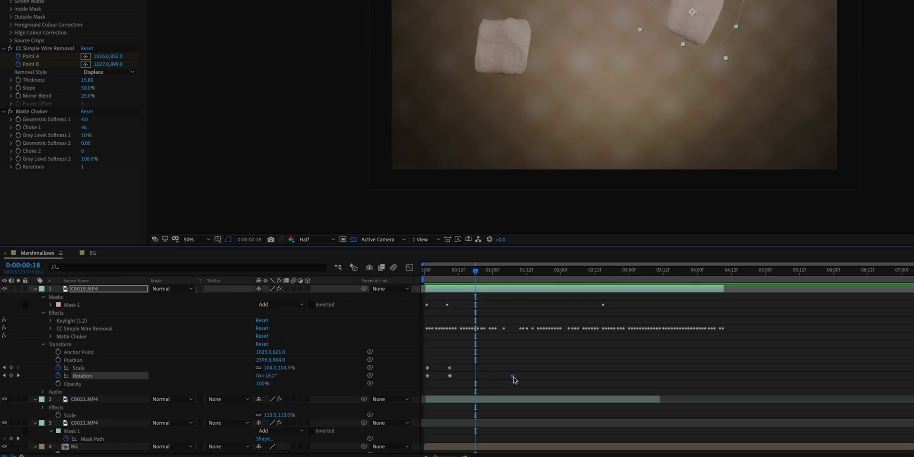
- Delete the later Rotation keyframe, apply Easy Ease In to the Scale and Rotation keyframes, and nudge Marshmallow 3
{"action": "key", "text": "Delete"}
{"action": "left_click_drag", "start_coordinate": [472, 364], "coordinate": [451, 379]}
{"action": "right_click", "coordinate": [451, 378]}
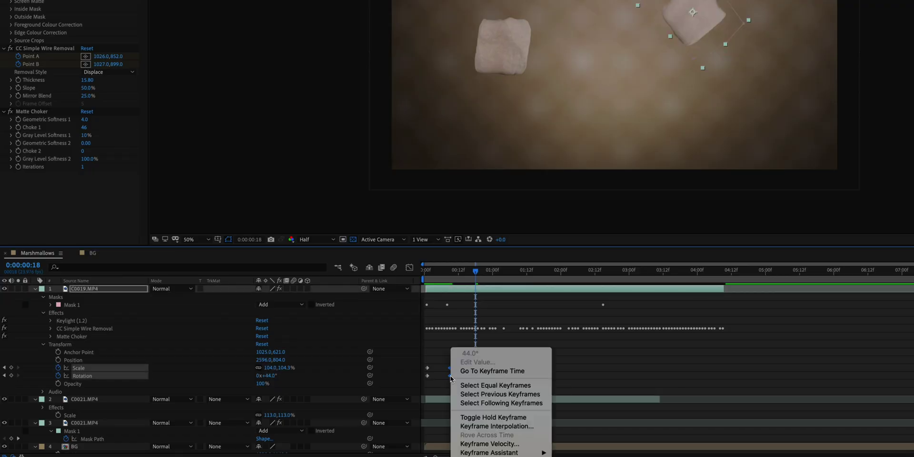
{"action": "mouse_move", "coordinate": [533, 454]}
{"action": "left_click", "coordinate": [578, 409]}
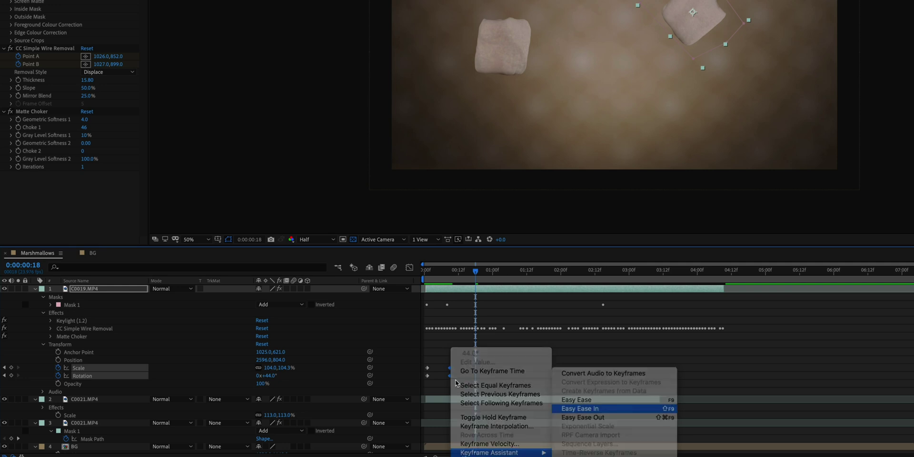
{"action": "right_click", "coordinate": [428, 376]}
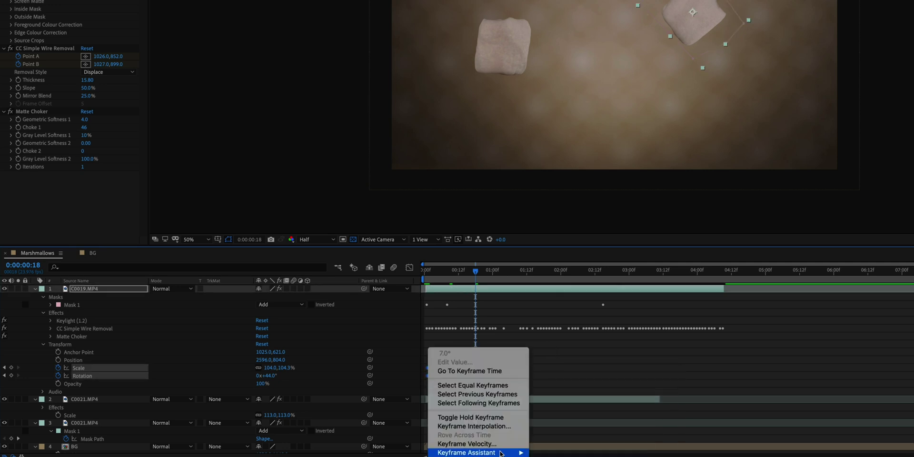
{"action": "mouse_move", "coordinate": [504, 453]}
{"action": "left_click", "coordinate": [562, 409]}
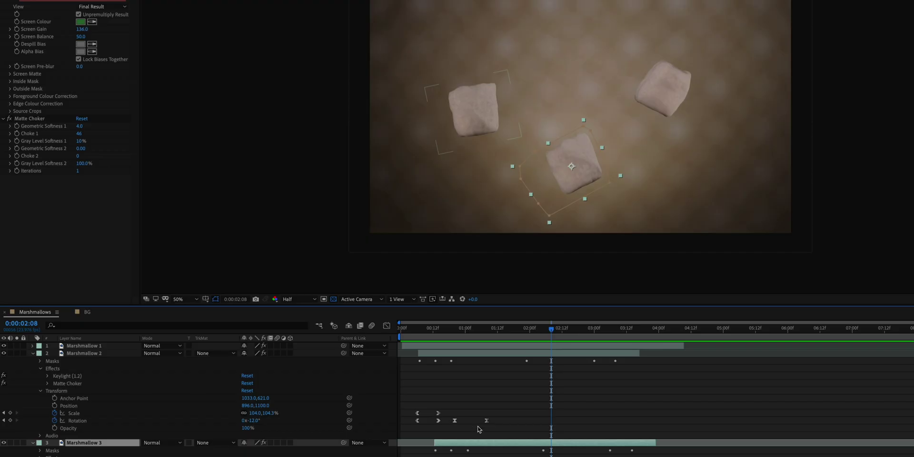
{"action": "left_click_drag", "start_coordinate": [588, 183], "coordinate": [617, 192]}
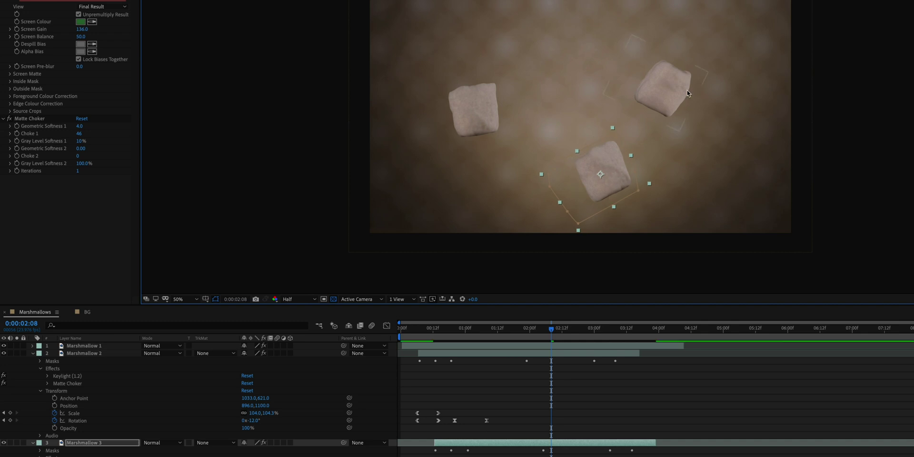
- Shift Marshmallow 1 upward in the frame and play back the animation from the start
{"action": "left_click_drag", "start_coordinate": [687, 93], "coordinate": [686, 65]}
{"action": "left_click", "coordinate": [451, 340]}
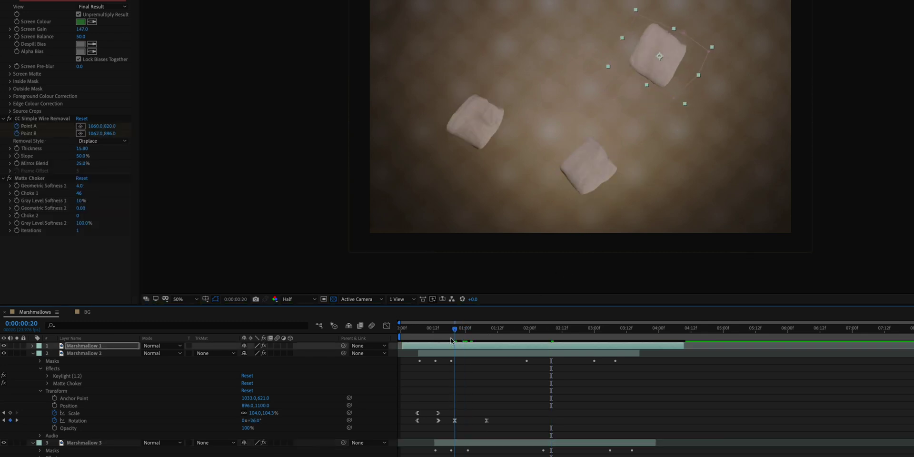
{"action": "left_click", "coordinate": [436, 340]}
{"action": "left_click_drag", "start_coordinate": [447, 340], "coordinate": [401, 340]}
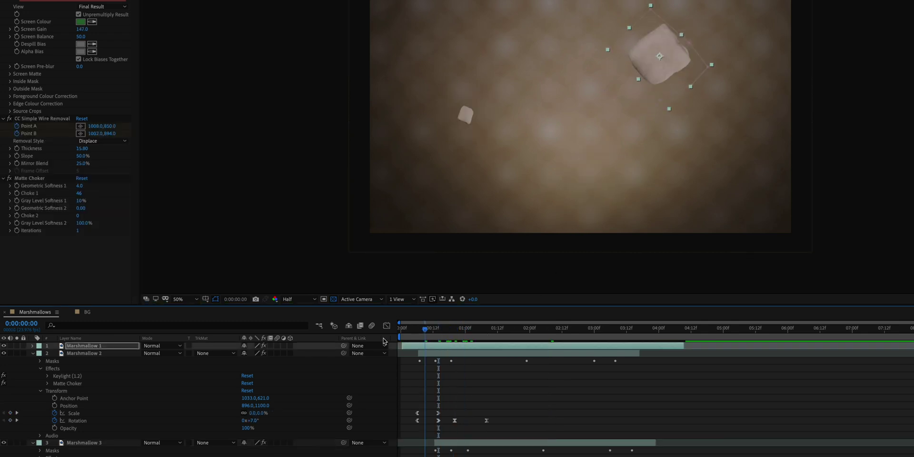
{"action": "key", "text": "space"}
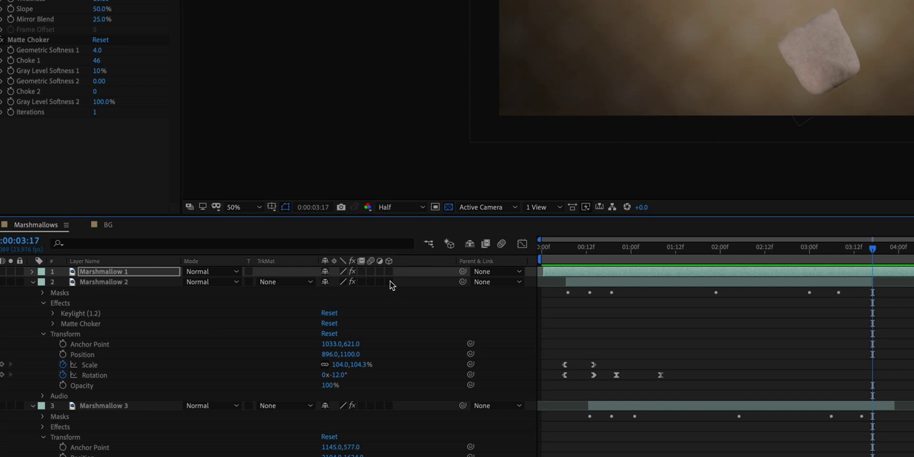
- Enable the 3D Layer switch for Marshmallow 1, 2 and 3
{"action": "left_click_drag", "start_coordinate": [389, 271], "coordinate": [391, 281]}
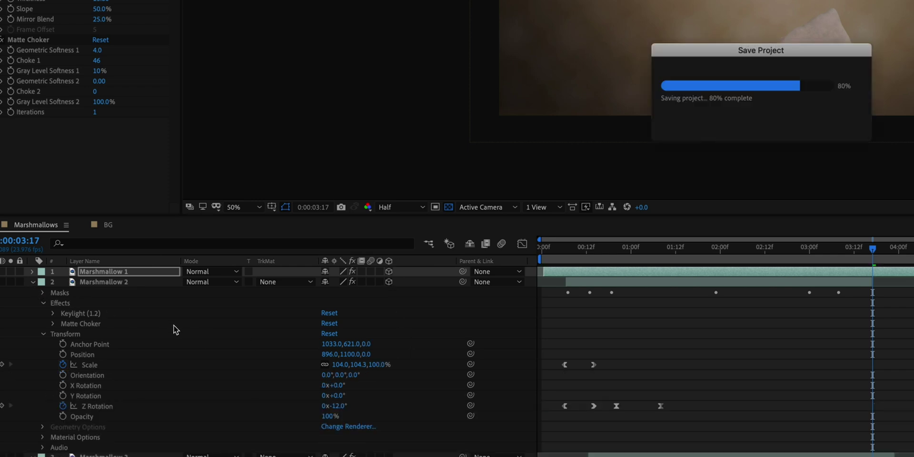
{"action": "left_click", "coordinate": [33, 282]}
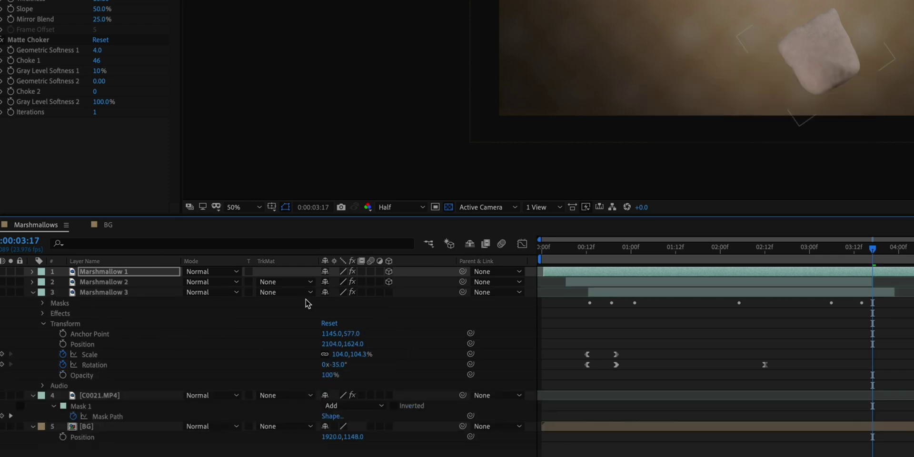
{"action": "left_click", "coordinate": [389, 291]}
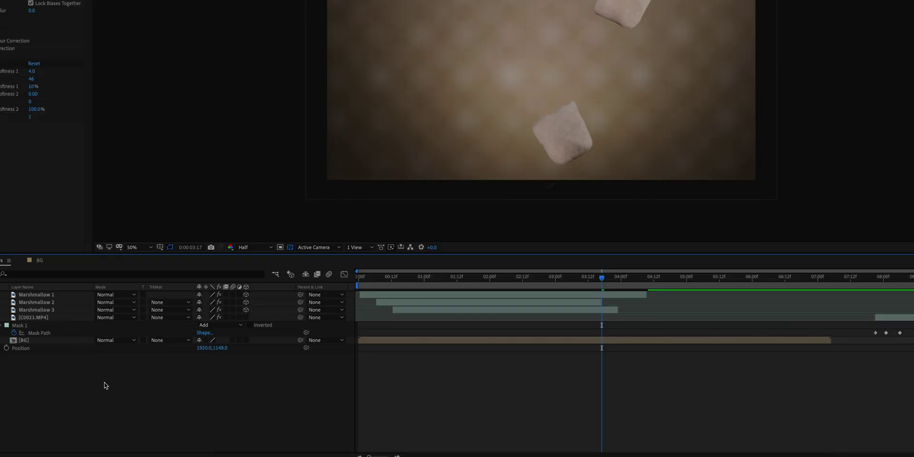
{"action": "right_click", "coordinate": [83, 378]}
{"action": "mouse_move", "coordinate": [107, 364]}
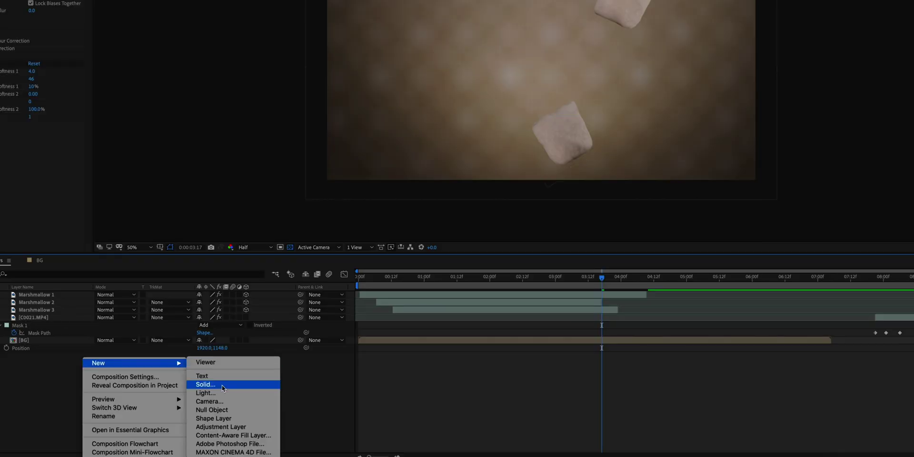
{"action": "left_click", "coordinate": [229, 405]}
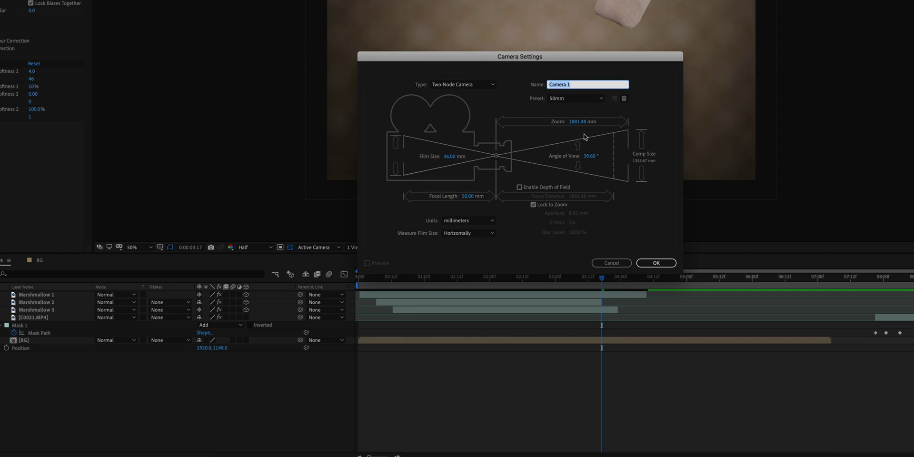
{"action": "left_click", "coordinate": [662, 266]}
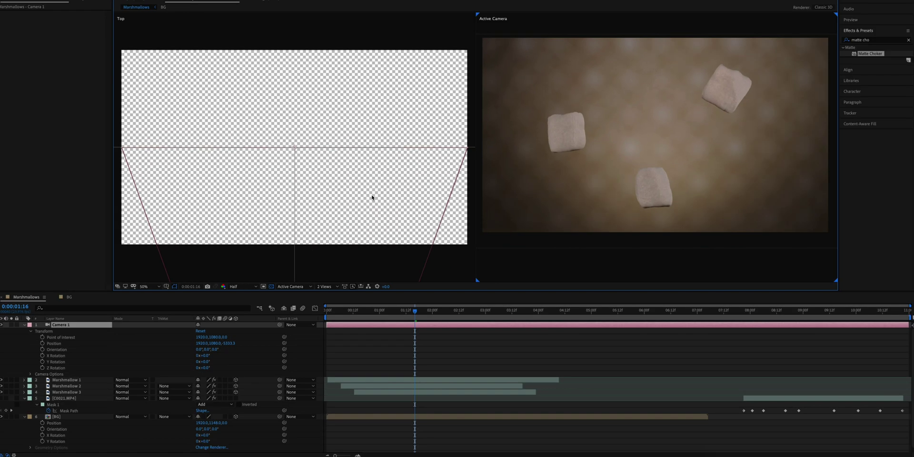
{"action": "scroll", "coordinate": [428, 188], "scroll_direction": "down", "scroll_amount": 3}
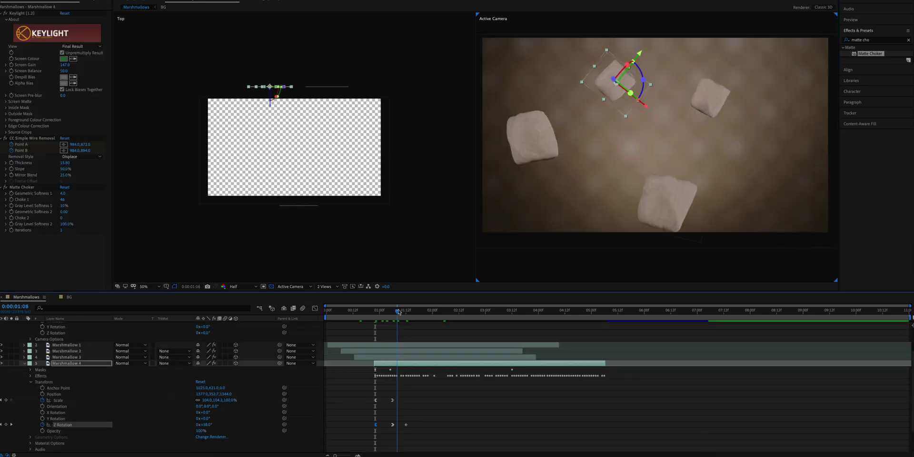
{"action": "left_click_drag", "start_coordinate": [398, 309], "coordinate": [395, 312]}
- Set Marshmallow 4's Z Rotation to 24° and preview the result
{"action": "left_click_drag", "start_coordinate": [207, 425], "coordinate": [201, 425]}
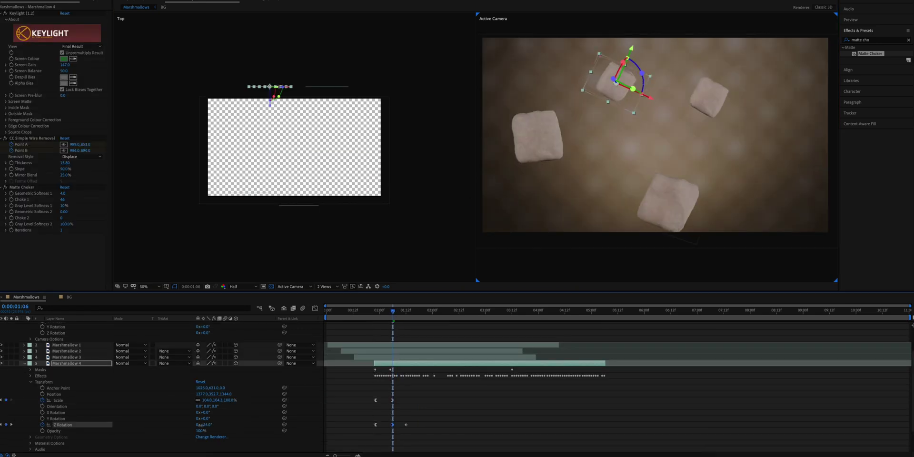
{"action": "key", "text": "space"}
{"action": "key", "text": "space"}
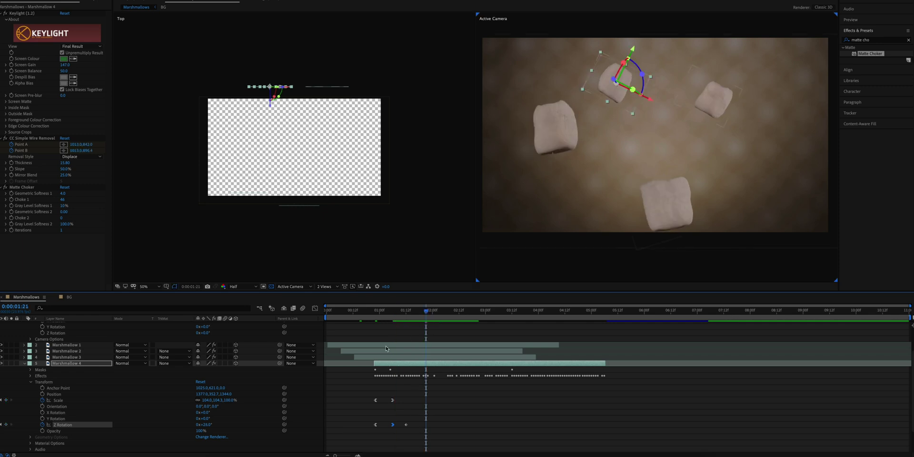
{"action": "key", "text": "space"}
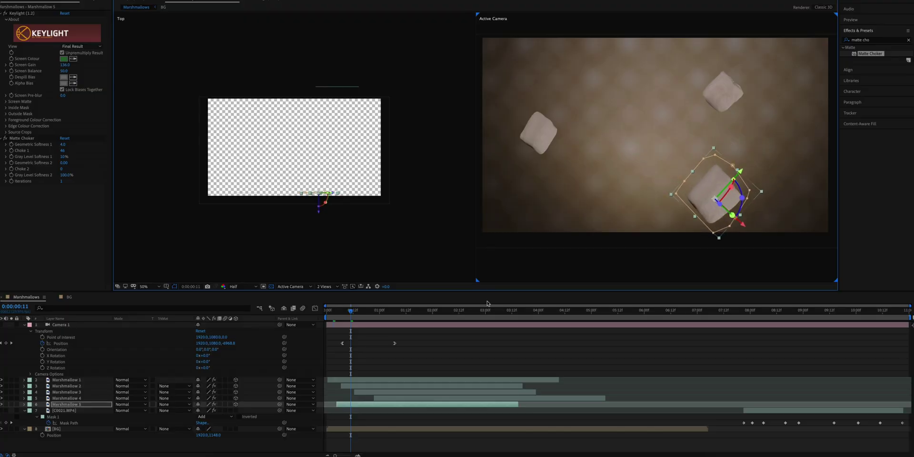
- Push Marshmallow 5 further back along Z, check its rotation and scale, and reposition Marshmallow 4
{"action": "left_click_drag", "start_coordinate": [320, 216], "coordinate": [319, 151]}
{"action": "key", "text": "r"}
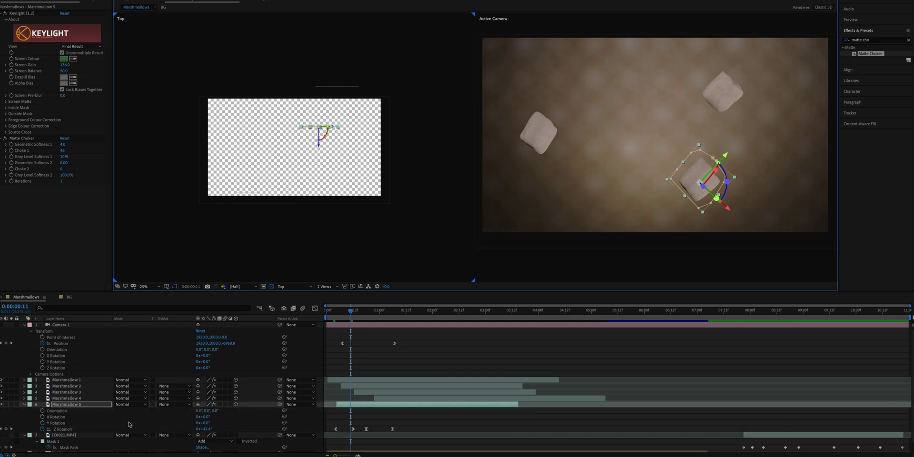
{"action": "key", "text": "s"}
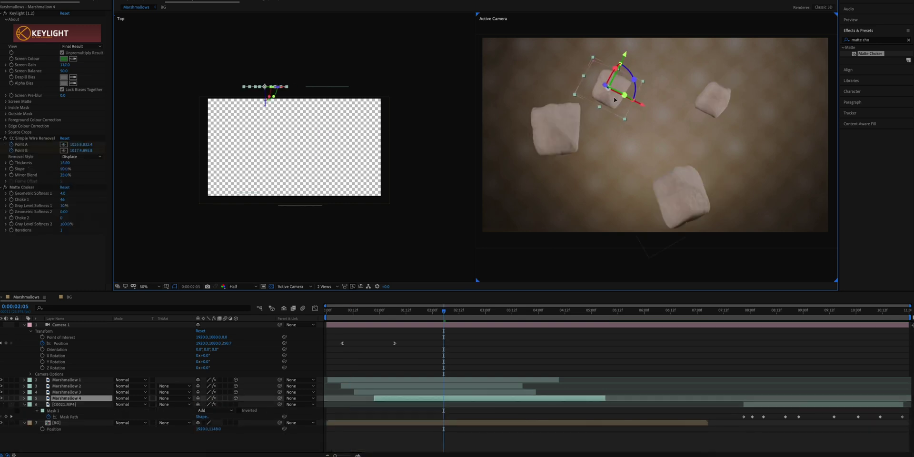
{"action": "left_click_drag", "start_coordinate": [615, 98], "coordinate": [620, 95]}
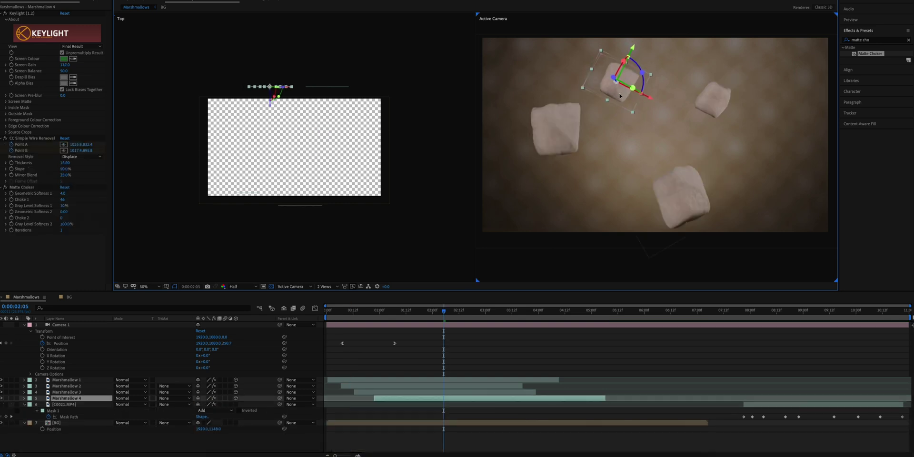
{"action": "key", "text": "r"}
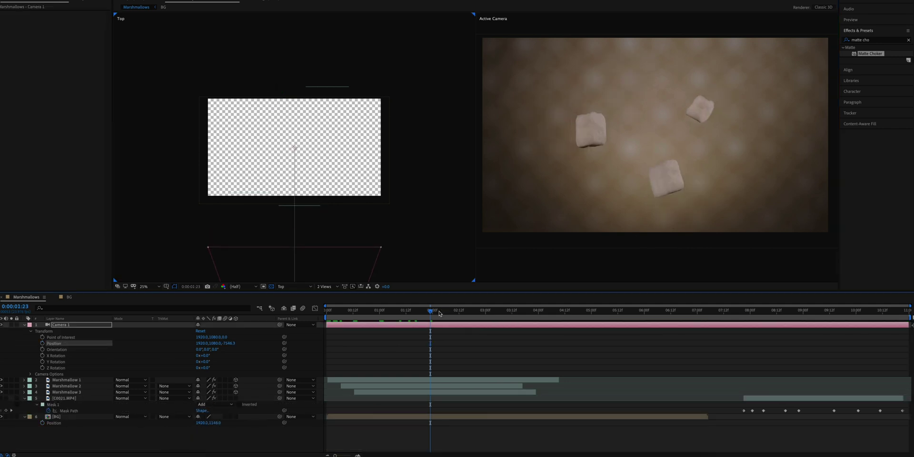
- Keyframe Camera 1 Position at the start, then scrub Position Z from -7546.3 to 250.7 at 0:00:03:07
{"action": "left_click_drag", "start_coordinate": [430, 310], "coordinate": [324, 312]}
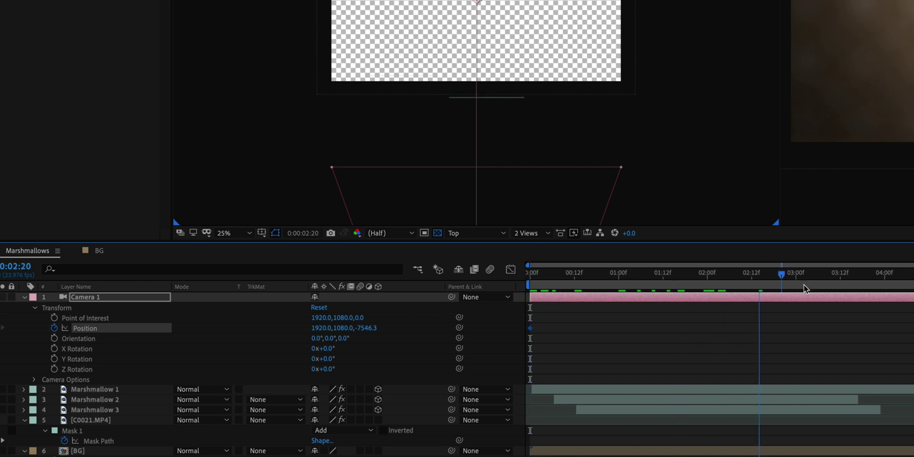
{"action": "left_click_drag", "start_coordinate": [369, 334], "coordinate": [422, 335]}
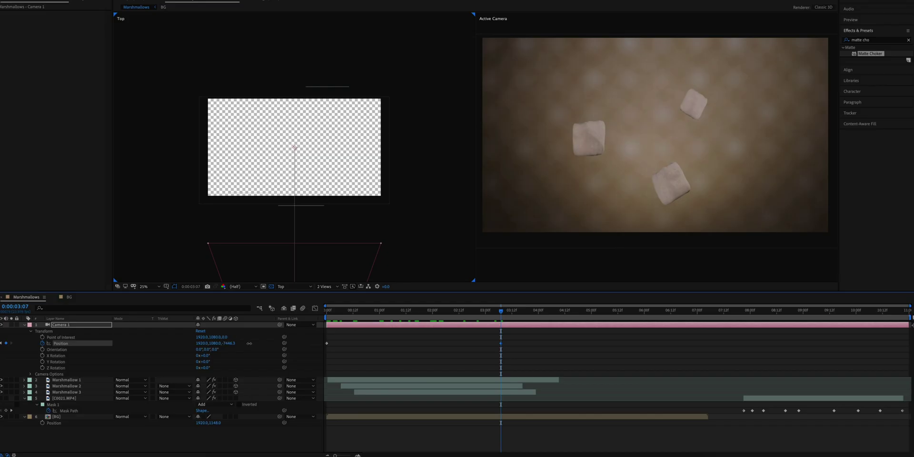
{"action": "left_click_drag", "start_coordinate": [365, 332], "coordinate": [443, 322]}
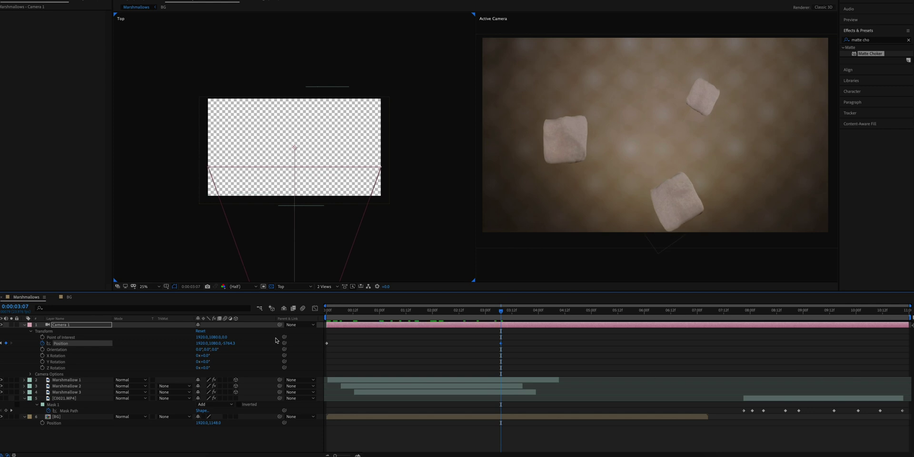
{"action": "left_click_drag", "start_coordinate": [224, 343], "coordinate": [654, 373]}
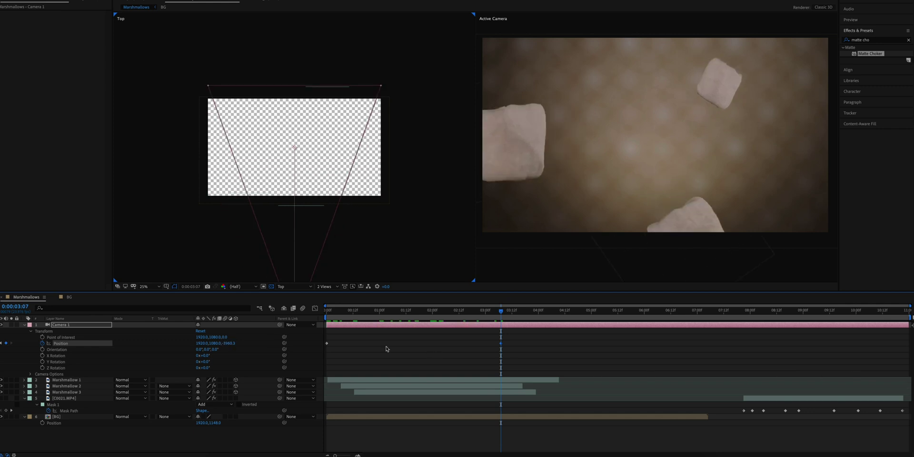
{"action": "left_click_drag", "start_coordinate": [222, 343], "coordinate": [676, 348]}
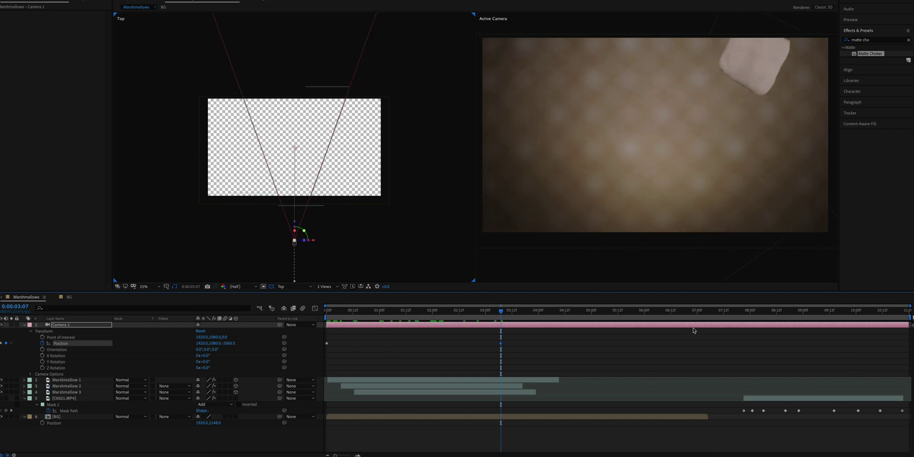
{"action": "left_click_drag", "start_coordinate": [225, 343], "coordinate": [575, 350]}
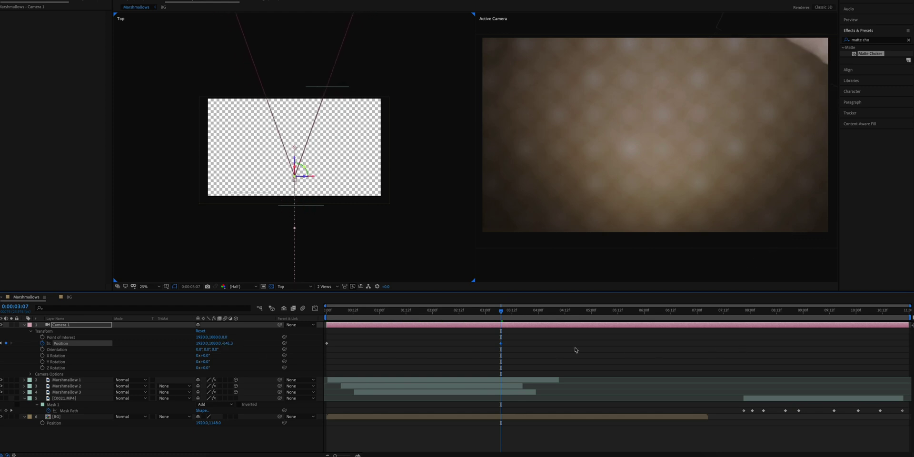
{"action": "left_click_drag", "start_coordinate": [228, 342], "coordinate": [550, 343]}
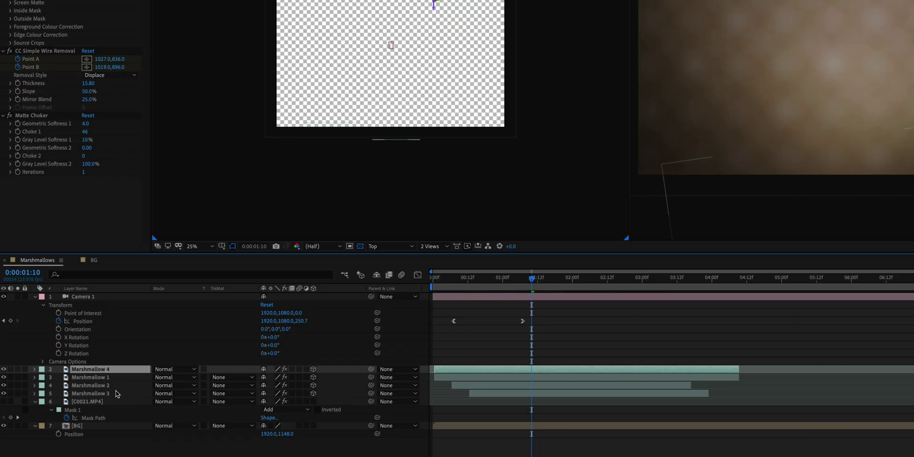
- Move Marshmallow 4 below Marshmallow 3 and scrub the opening of the animation
{"action": "left_click_drag", "start_coordinate": [116, 393], "coordinate": [120, 403]}
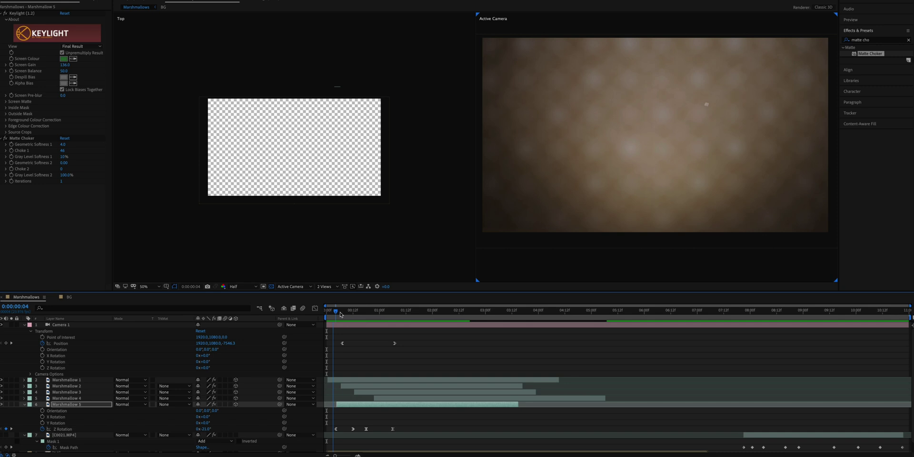
{"action": "left_click_drag", "start_coordinate": [339, 312], "coordinate": [399, 317]}
{"action": "left_click_drag", "start_coordinate": [327, 323], "coordinate": [354, 323]}
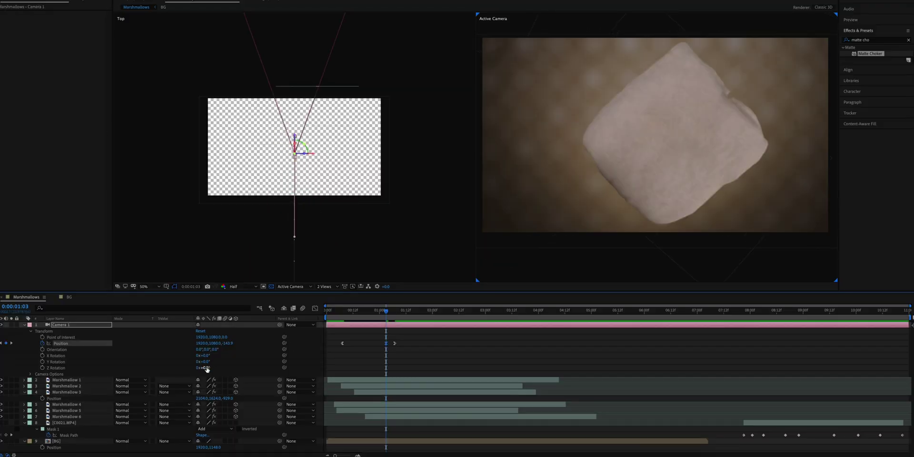
- Pull the camera further forward along Z in the Top view and preview the fly-through from the start
{"action": "mouse_move", "coordinate": [207, 369]}
{"action": "left_mouse_down"}
{"action": "mouse_move", "coordinate": [191, 370]}
{"action": "mouse_move", "coordinate": [206, 369]}
{"action": "left_mouse_up"}
{"action": "left_click_drag", "start_coordinate": [296, 139], "coordinate": [300, 98]}
{"action": "key", "text": "Home"}
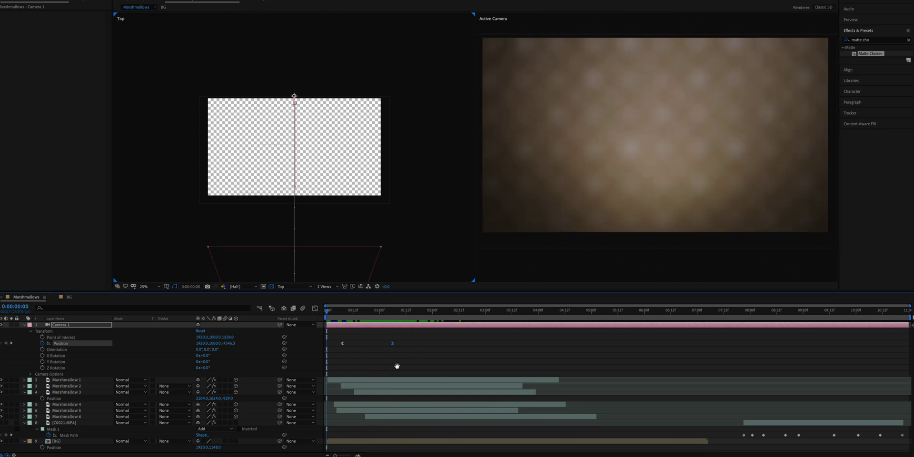
{"action": "key", "text": "space"}
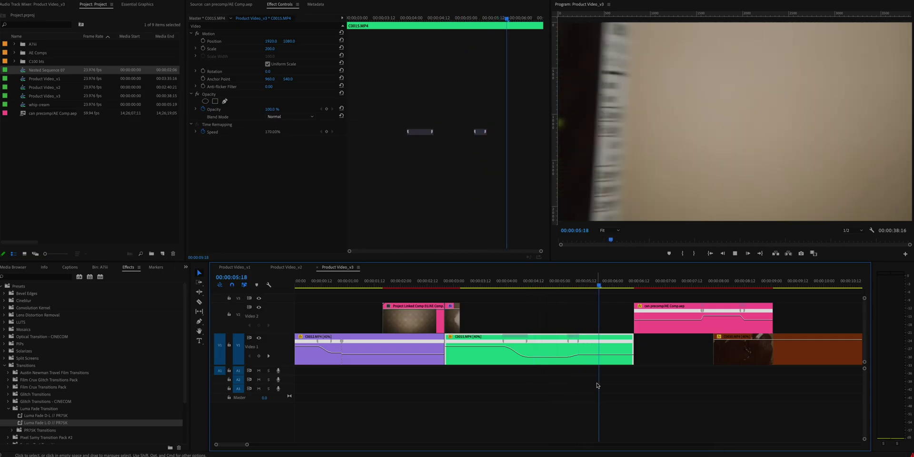
- Play the Product Video_v3 can close-up and stop at 00:00:05:13
{"action": "mouse_move", "coordinate": [575, 284]}
{"action": "left_mouse_down"}
{"action": "mouse_move", "coordinate": [603, 284]}
{"action": "mouse_move", "coordinate": [584, 287]}
{"action": "left_mouse_up"}
{"action": "key", "text": "space"}
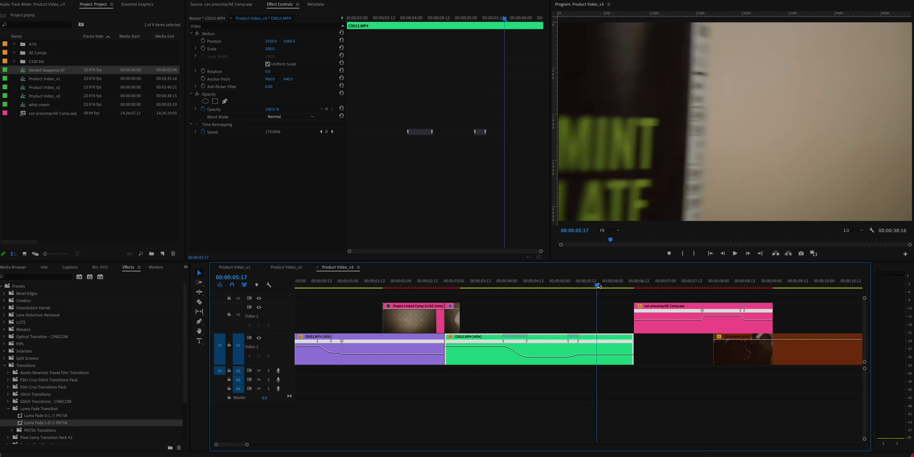
{"action": "key", "text": "Up"}
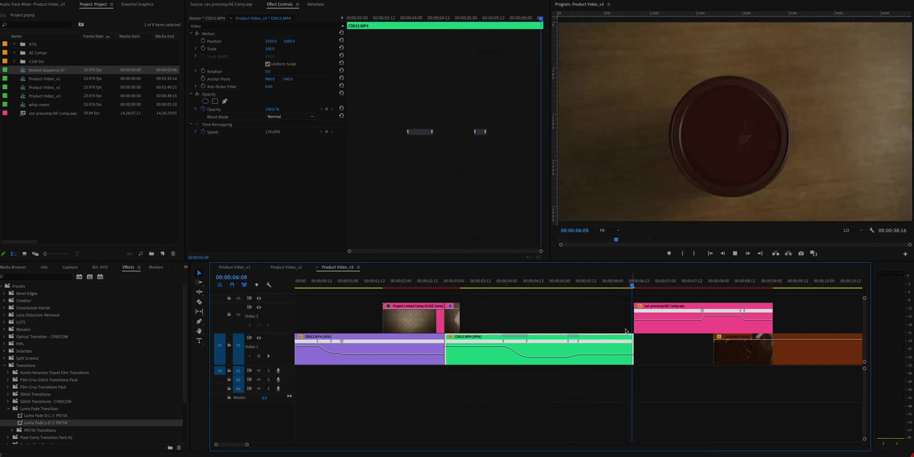
{"action": "left_click_drag", "start_coordinate": [575, 286], "coordinate": [604, 285]}
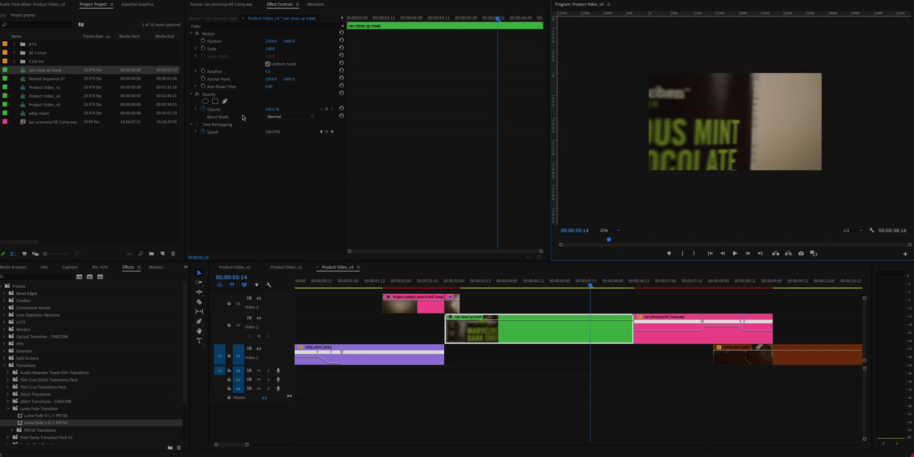
- Add a rectangular mask to the can close-up clip and drag its four corners into a square around the label
{"action": "left_click", "coordinate": [215, 101]}
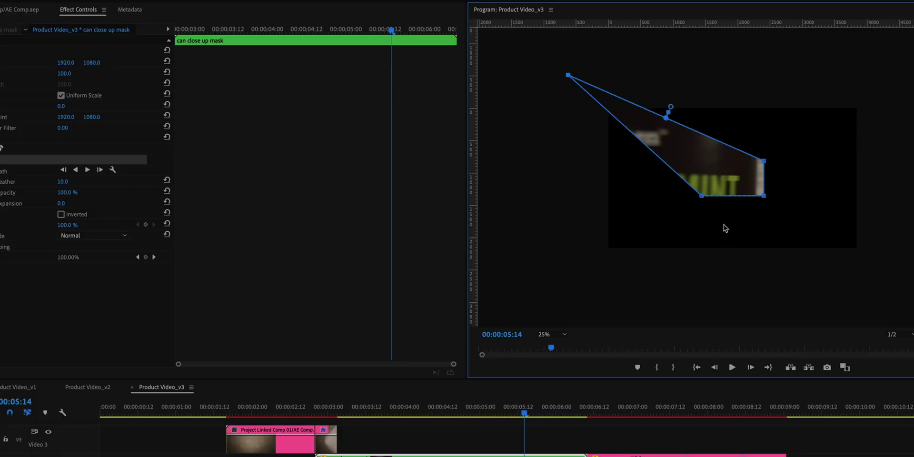
{"action": "left_click_drag", "start_coordinate": [701, 197], "coordinate": [537, 305]}
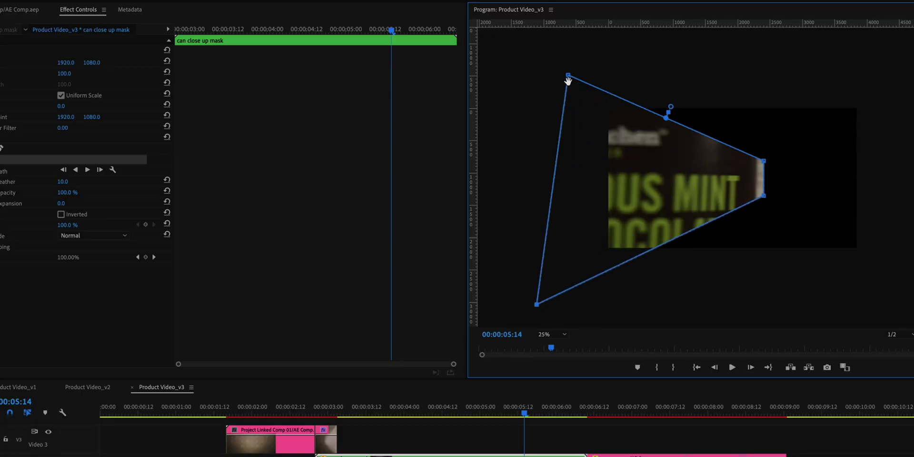
{"action": "left_click_drag", "start_coordinate": [568, 77], "coordinate": [487, 54]}
{"action": "left_click_drag", "start_coordinate": [536, 308], "coordinate": [490, 316]}
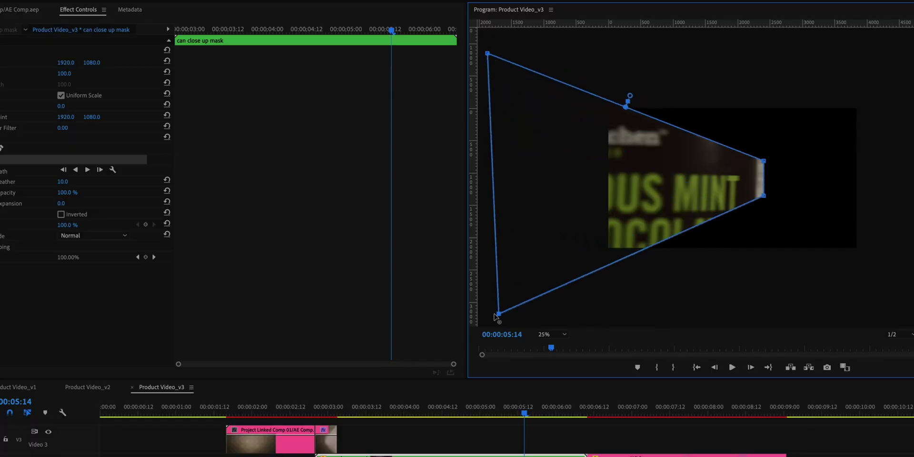
{"action": "left_click_drag", "start_coordinate": [764, 163], "coordinate": [758, 70]}
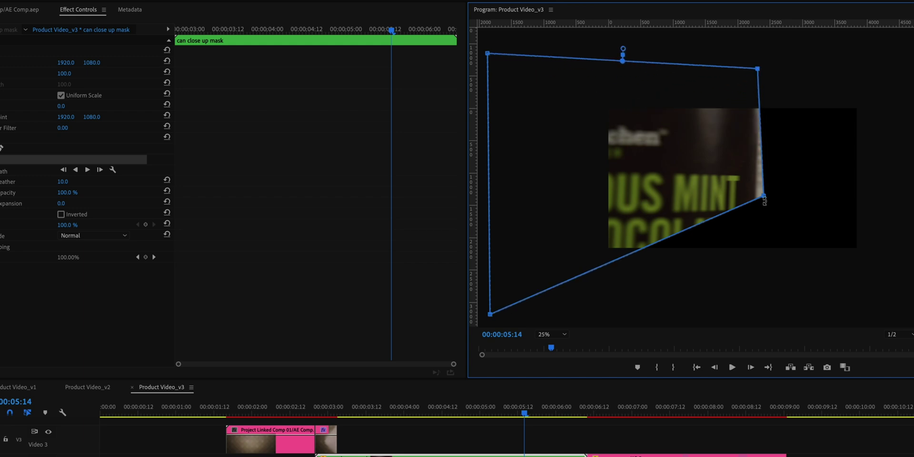
{"action": "left_click_drag", "start_coordinate": [765, 197], "coordinate": [750, 303]}
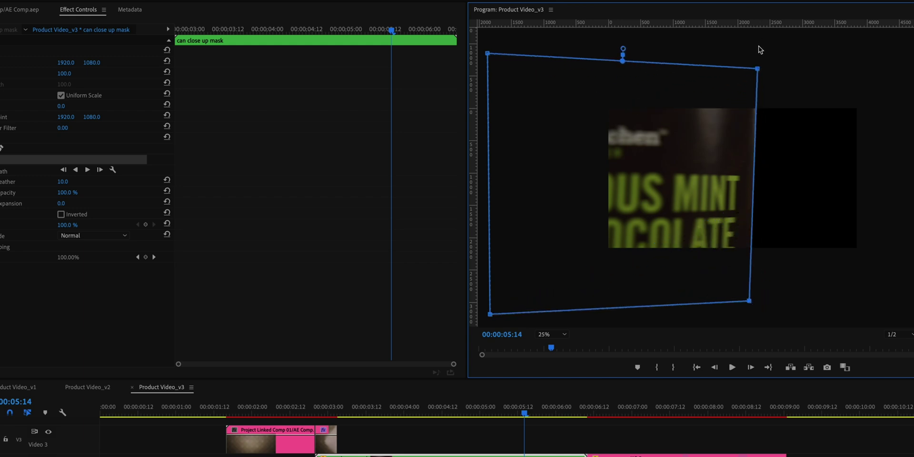
{"action": "left_click_drag", "start_coordinate": [759, 71], "coordinate": [755, 71]}
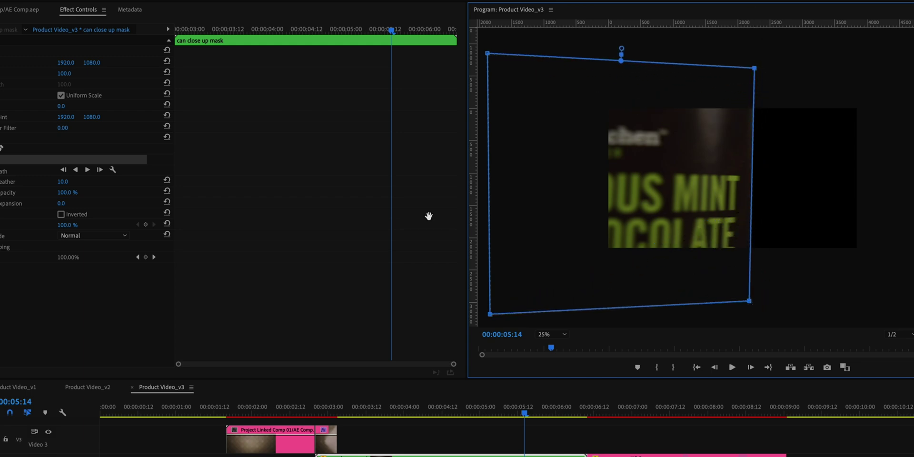
{"action": "left_click", "coordinate": [55, 199]}
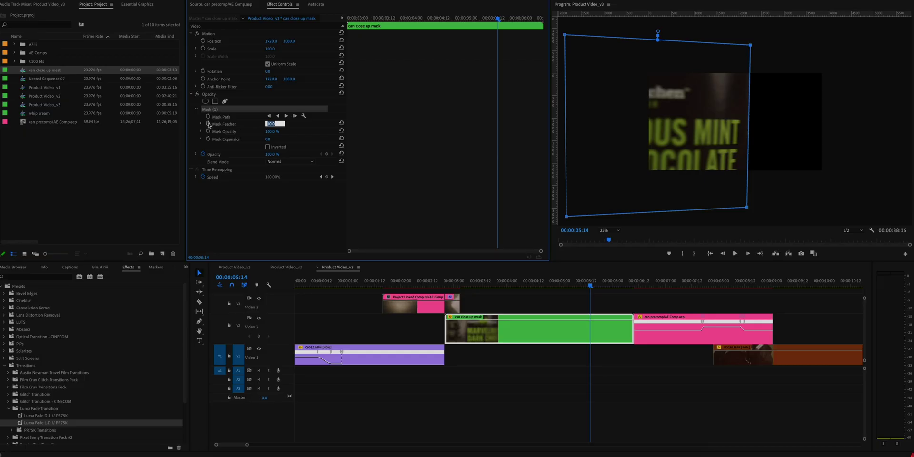
- Keyframe the close-up's Mask Feather and move the can precomp clip from V3 to V2
{"action": "left_click", "coordinate": [208, 124]}
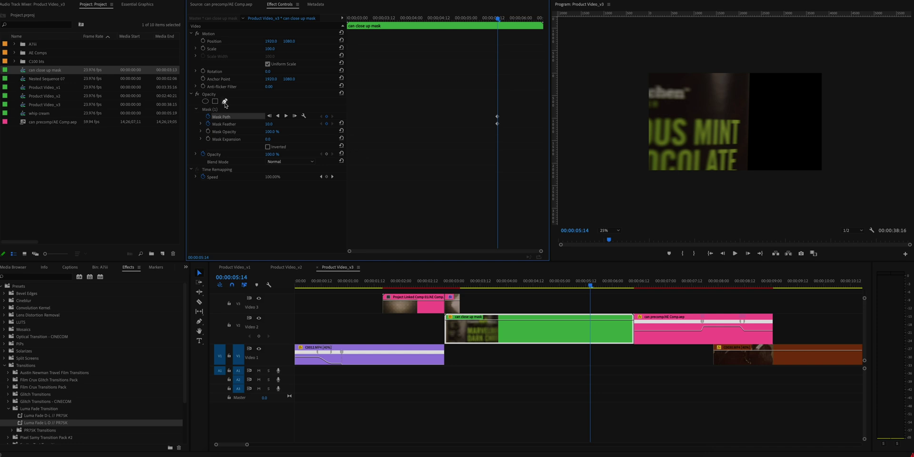
{"action": "left_click", "coordinate": [222, 109]}
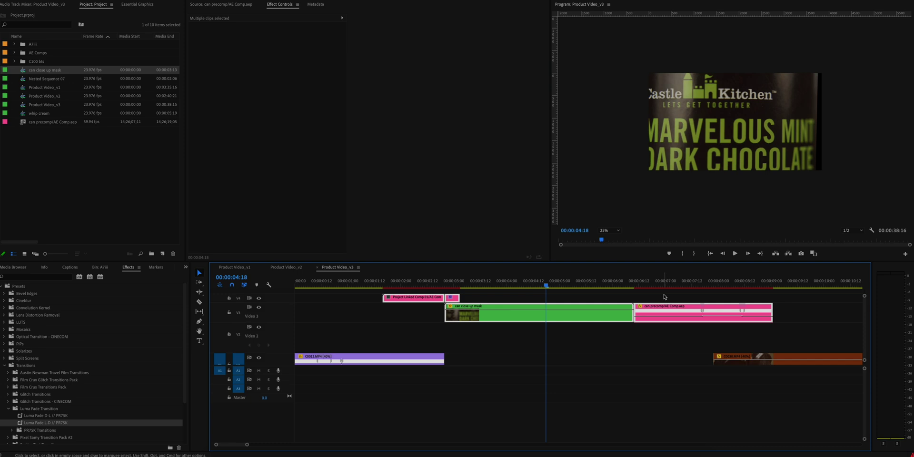
{"action": "left_click_drag", "start_coordinate": [665, 312], "coordinate": [657, 330]}
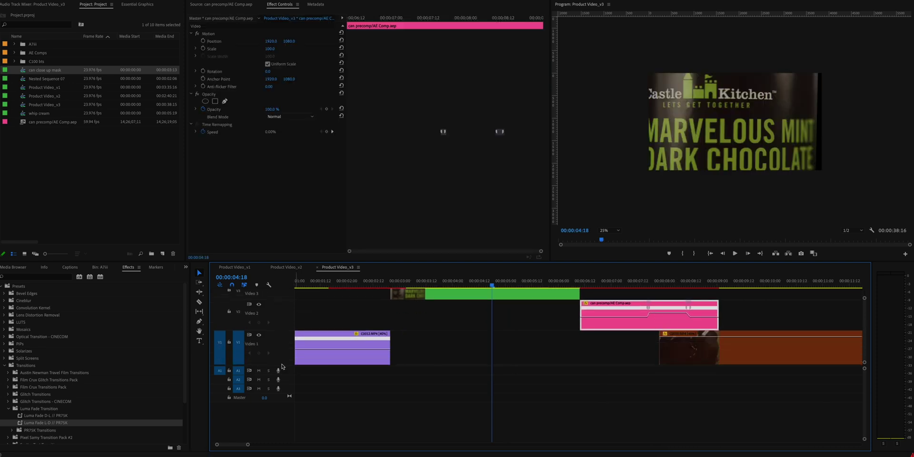
- Shift the can precomp clip and C0030 earlier together, then play back the new timing
{"action": "scroll", "coordinate": [282, 365], "scroll_direction": "up", "scroll_amount": 2}
{"action": "left_click", "coordinate": [672, 381], "text": "shift"}
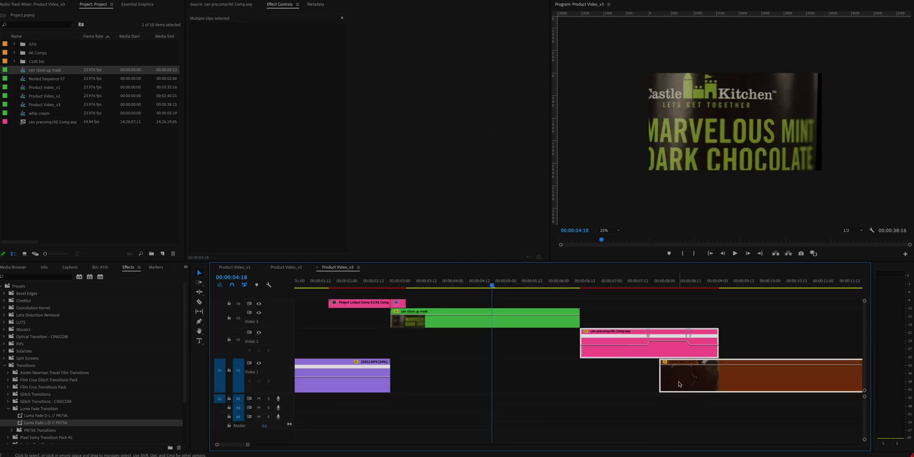
{"action": "left_click_drag", "start_coordinate": [671, 381], "coordinate": [583, 382]}
{"action": "key", "text": "space"}
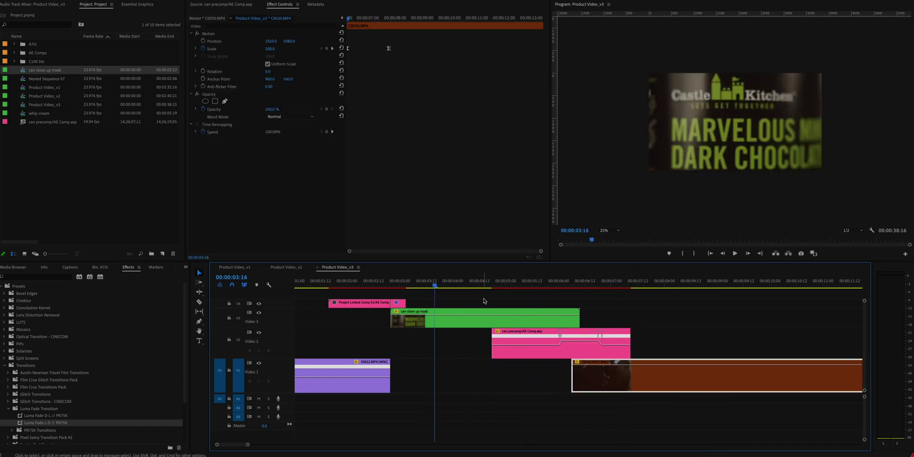
{"action": "left_click", "coordinate": [529, 300]}
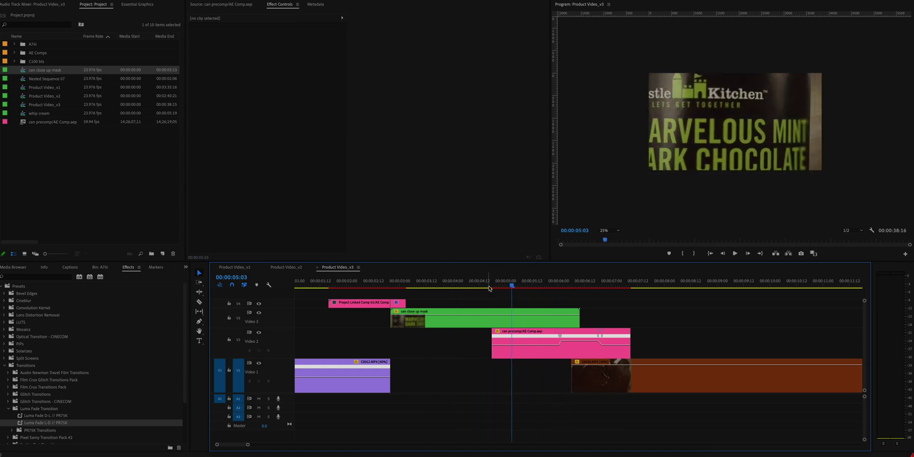
{"action": "left_click", "coordinate": [457, 285]}
- Apply CC Simple Wire Removal to the can layer, with Points A and B on the upper stick and Displace style
{"action": "left_click", "coordinate": [472, 320]}
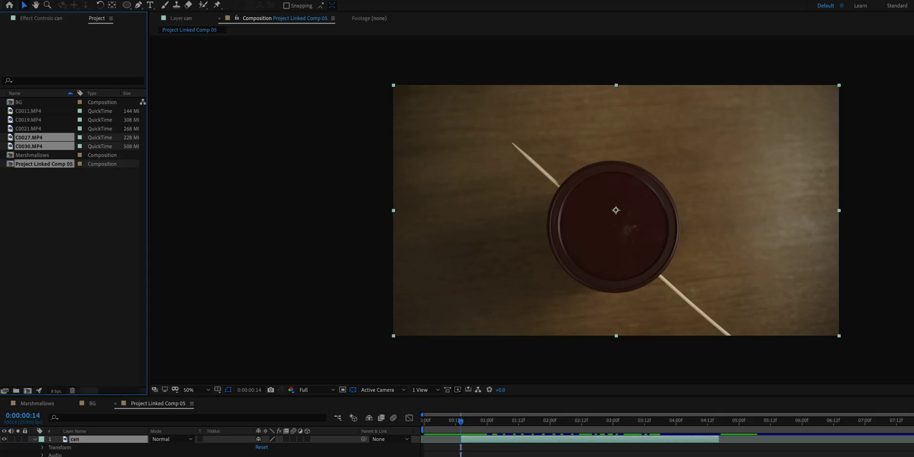
{"action": "left_click_drag", "start_coordinate": [28, 147], "coordinate": [585, 229]}
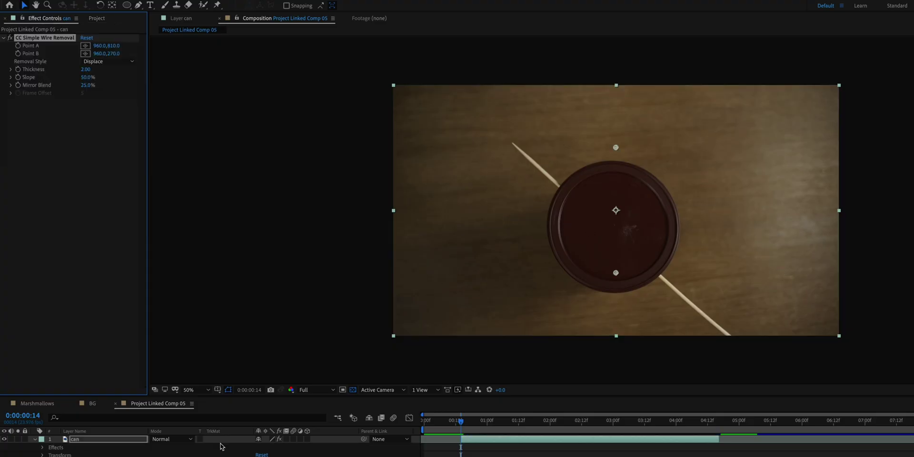
{"action": "left_click", "coordinate": [85, 46]}
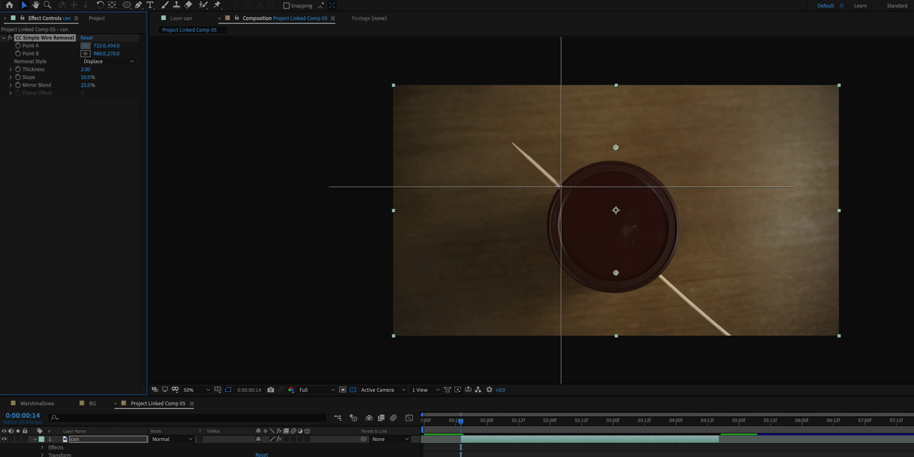
{"action": "left_click", "coordinate": [560, 188]}
{"action": "left_click", "coordinate": [86, 54]}
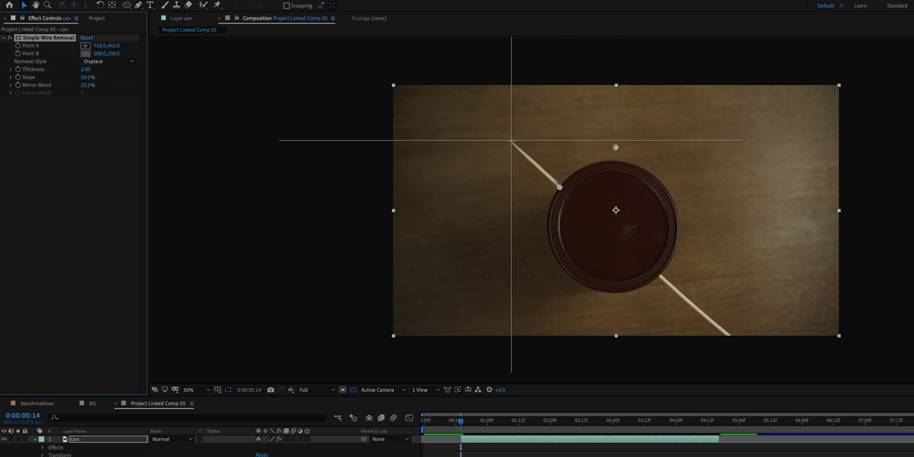
{"action": "left_click", "coordinate": [511, 140]}
{"action": "left_click", "coordinate": [105, 62]}
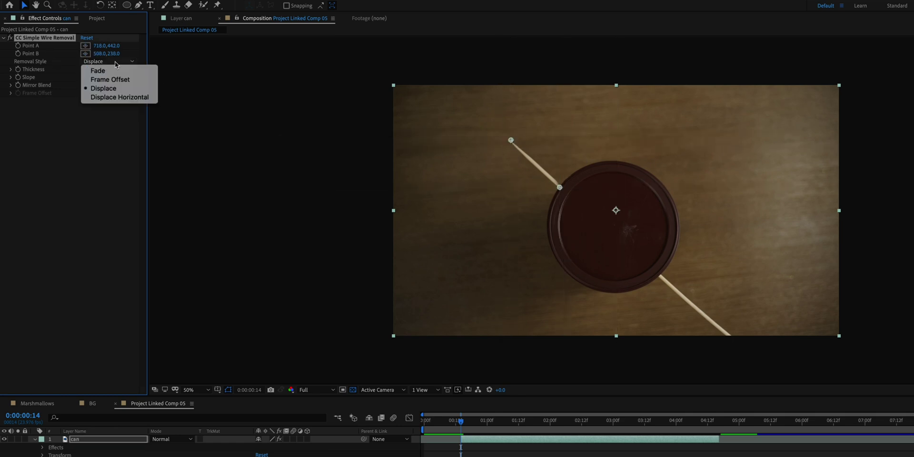
{"action": "left_click", "coordinate": [103, 88]}
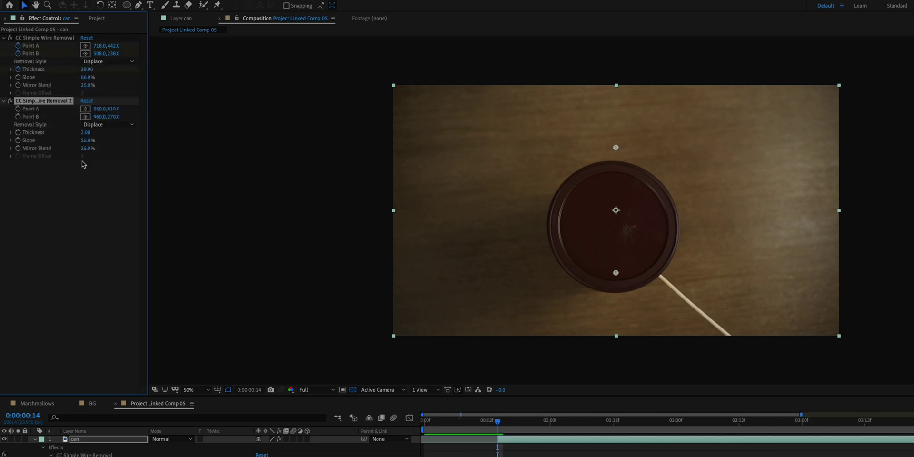
- Add a second CC Simple Wire Removal with Points A and B on the lower stick
{"action": "left_click", "coordinate": [85, 109]}
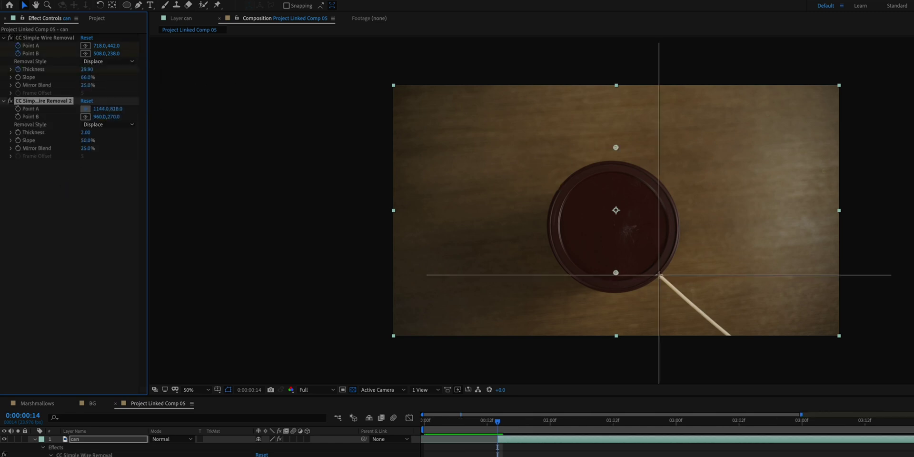
{"action": "left_click", "coordinate": [659, 275]}
{"action": "left_click", "coordinate": [86, 116]}
{"action": "left_click", "coordinate": [732, 338]}
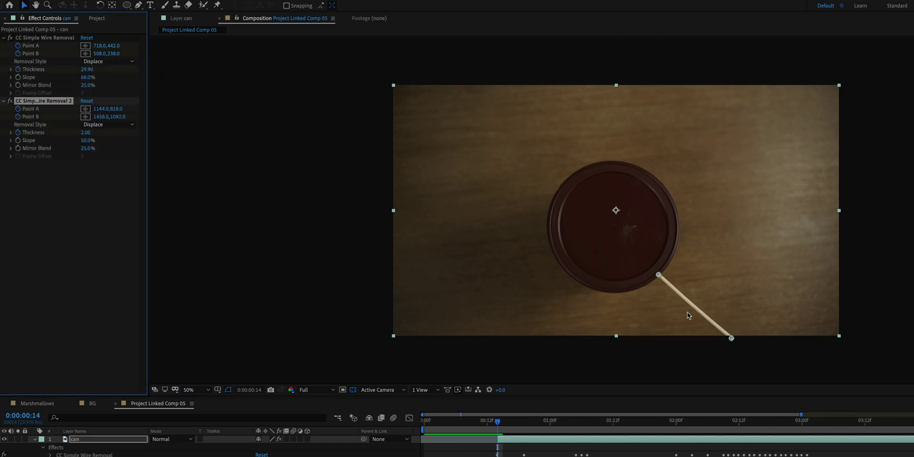
{"action": "scroll", "coordinate": [687, 315], "scroll_direction": "up", "scroll_amount": 2}
- Step forward frame by frame, keyframing Point A to follow the stick, then preview the result
{"action": "key", "text": "Page_Down"}
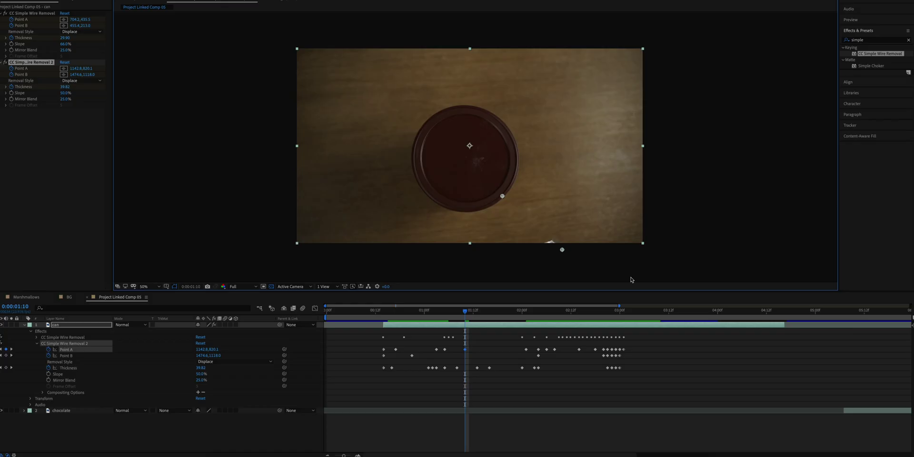
{"action": "key", "text": "Page_Down"}
{"action": "key", "text": "Page_Down"}
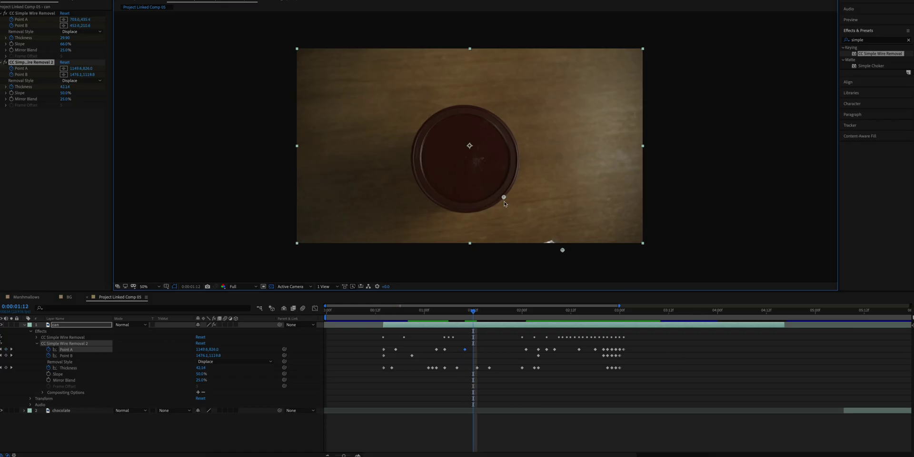
{"action": "left_click_drag", "start_coordinate": [502, 196], "coordinate": [501, 195]}
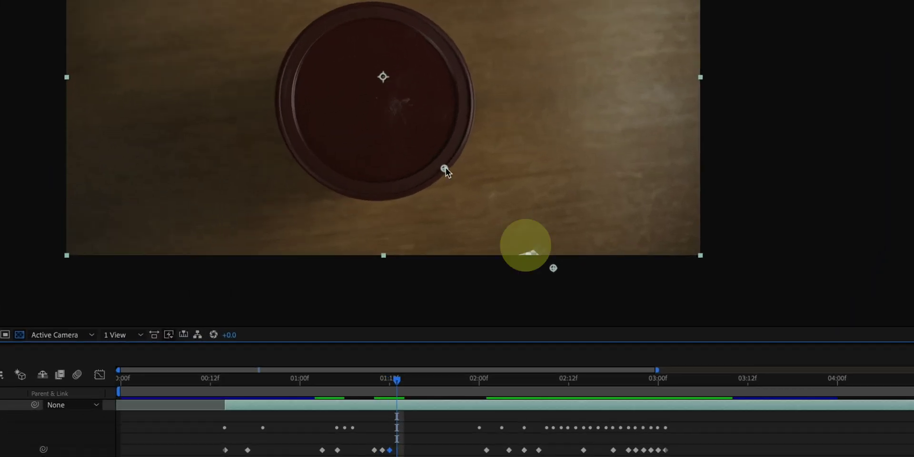
{"action": "key", "text": "Page_Down"}
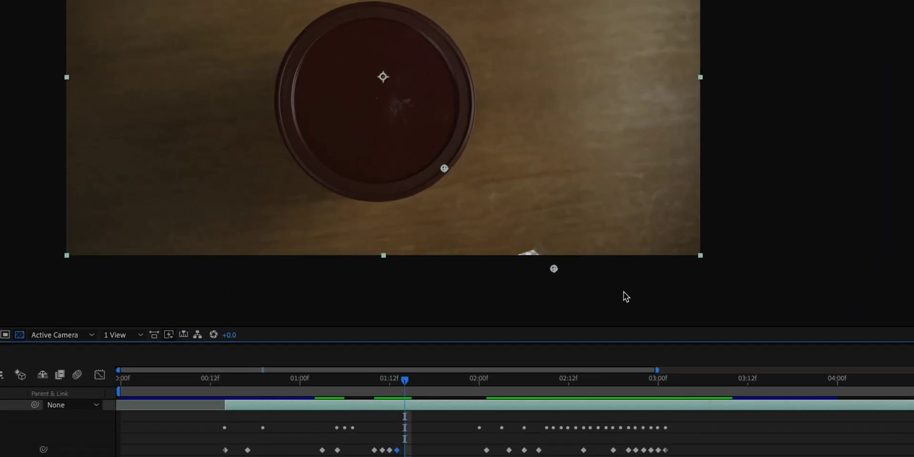
{"action": "key", "text": "Page_Down"}
{"action": "key", "text": "Page_Down"}
{"action": "key", "text": "Page_Down"}
{"action": "key", "text": "Page_Down"}
{"action": "key", "text": "Page_Down"}
{"action": "key", "text": "F2"}
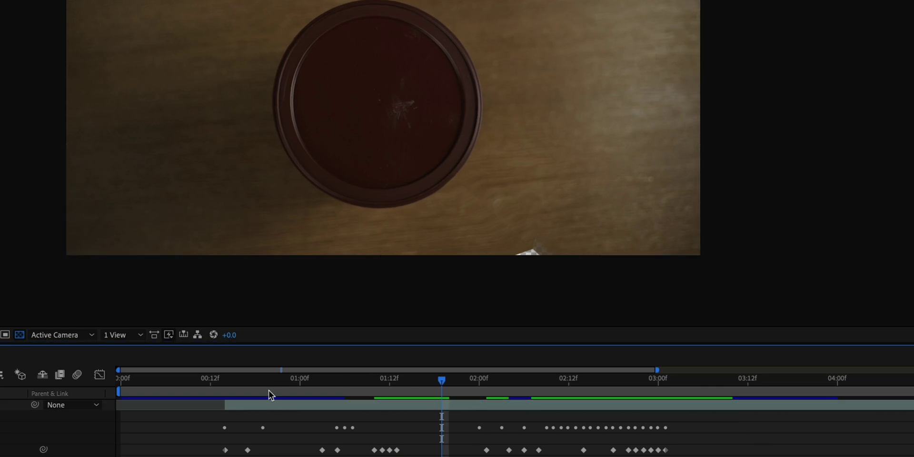
{"action": "left_click", "coordinate": [270, 395]}
{"action": "key", "text": "space"}
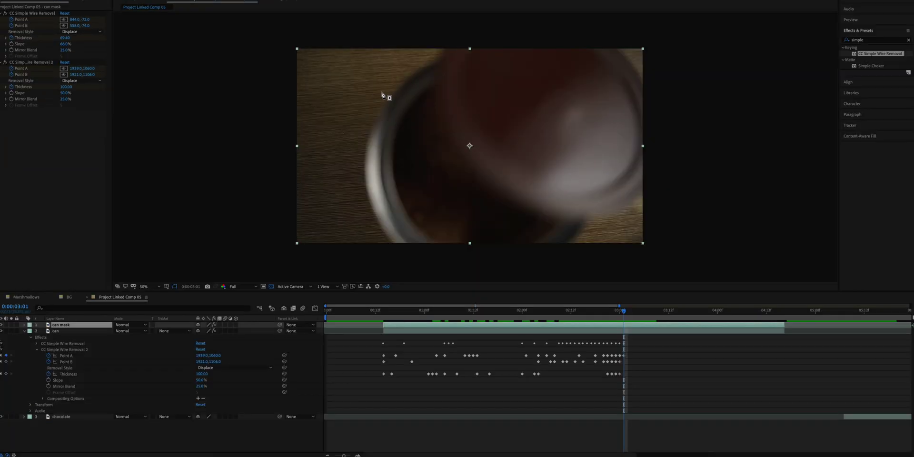
- Draw a closed Pen mask on the can mask layer tracing the can's inner rim
{"action": "left_click", "coordinate": [433, 87]}
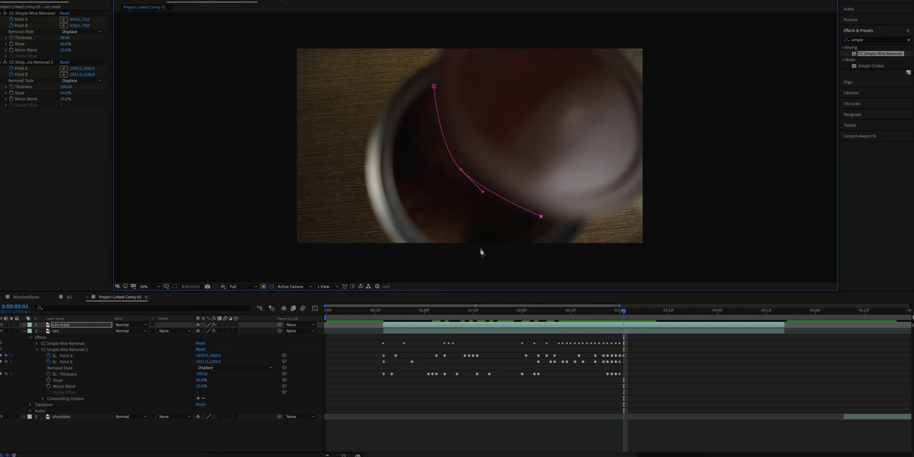
{"action": "left_click_drag", "start_coordinate": [460, 247], "coordinate": [433, 246]}
{"action": "left_click_drag", "start_coordinate": [392, 161], "coordinate": [394, 153]}
{"action": "left_click_drag", "start_coordinate": [433, 87], "coordinate": [448, 89]}
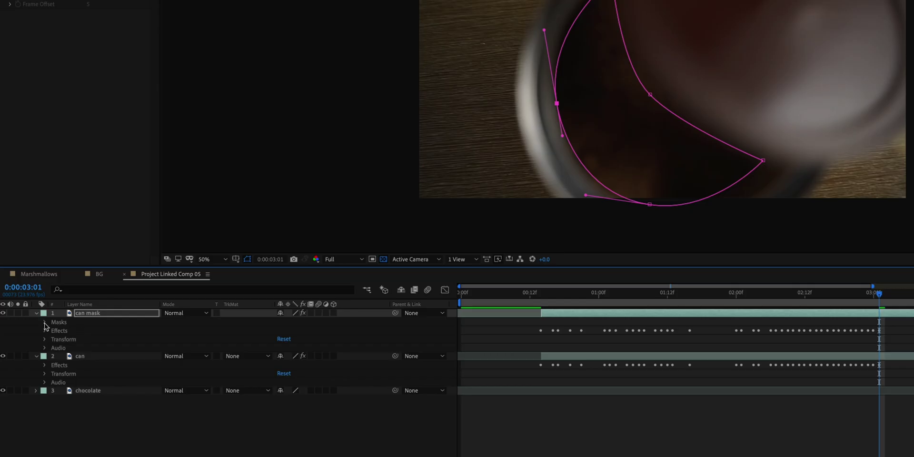
- Feather Mask 1 by 15 pixels, keyframe its path and expansion, and reshape it to follow the rim
{"action": "left_click", "coordinate": [45, 322]}
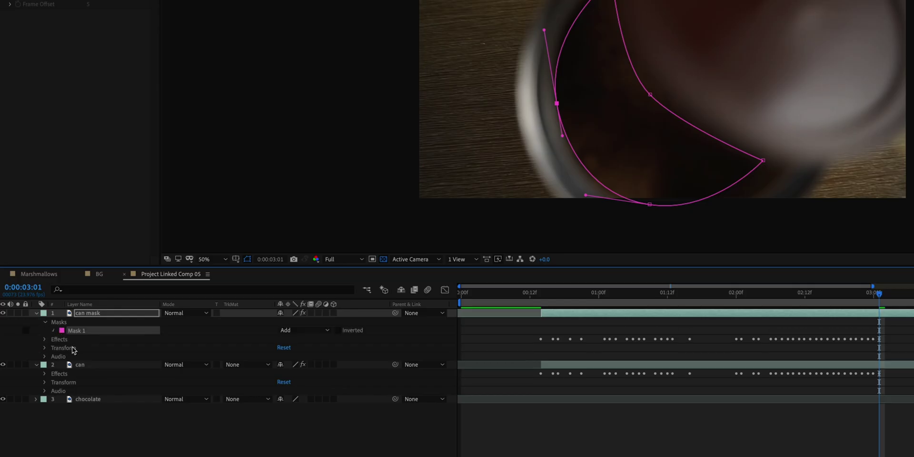
{"action": "left_click", "coordinate": [53, 331]}
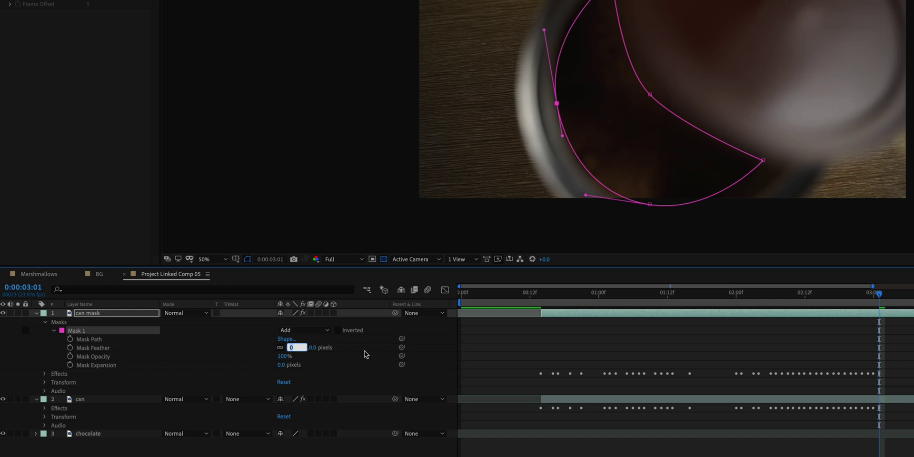
{"action": "key", "text": "Return"}
{"action": "left_click", "coordinate": [70, 339]}
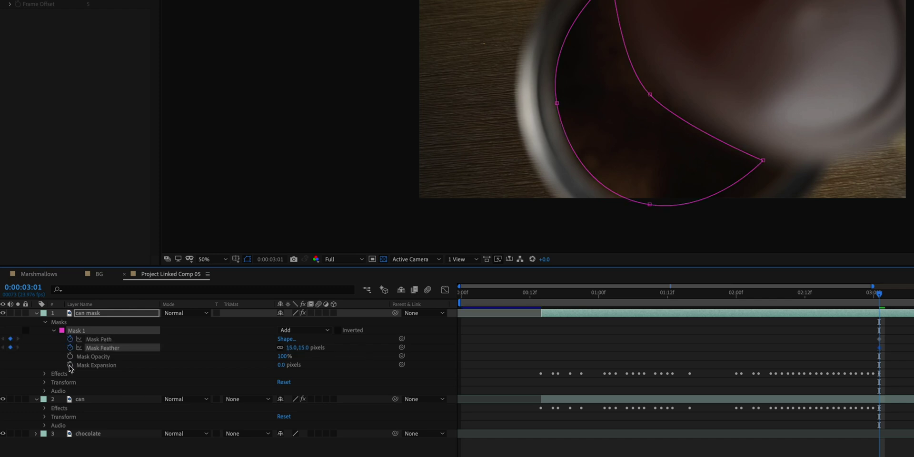
{"action": "left_click", "coordinate": [70, 365]}
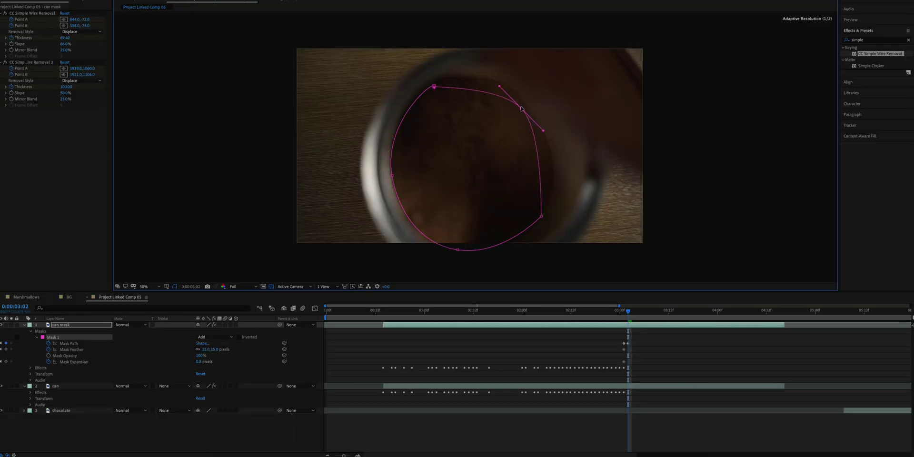
{"action": "left_click_drag", "start_coordinate": [433, 86], "coordinate": [435, 82]}
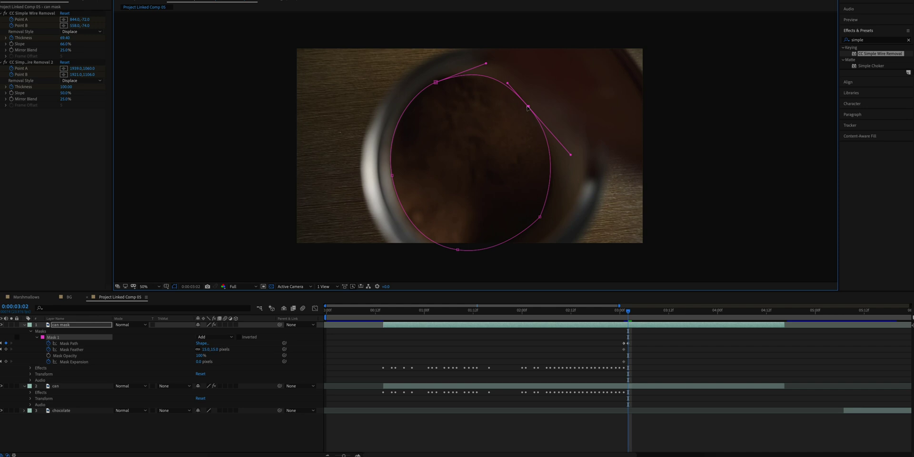
- Set Mask 1 to Subtract, delete the can mask layer, and reshape the cutout into a full circle
{"action": "left_click", "coordinate": [214, 336]}
{"action": "left_click", "coordinate": [209, 345]}
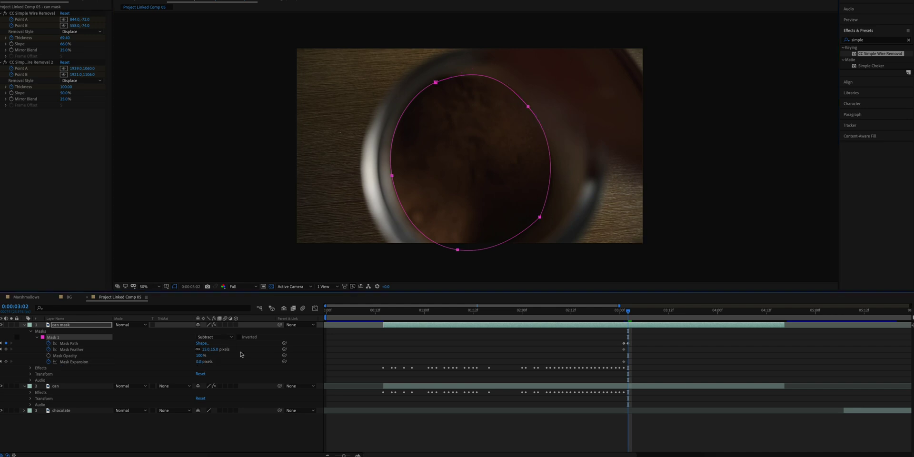
{"action": "key", "text": "Delete"}
{"action": "left_click", "coordinate": [215, 337]}
{"action": "left_click", "coordinate": [206, 357]}
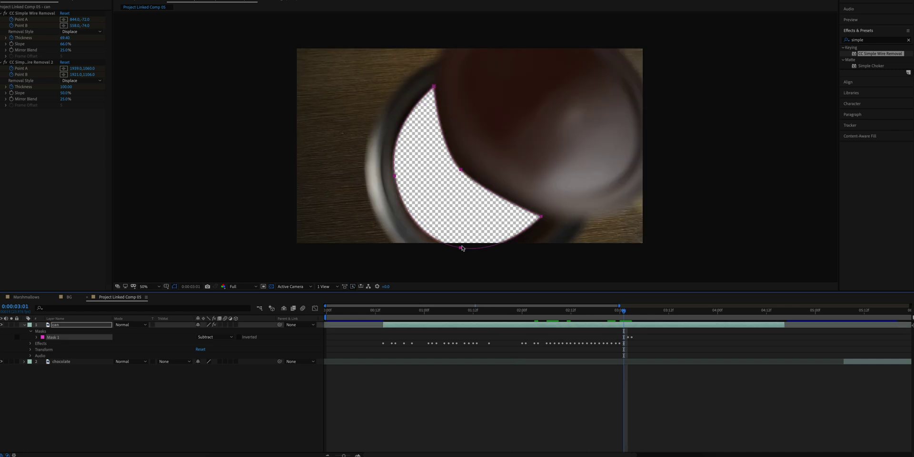
{"action": "left_click_drag", "start_coordinate": [460, 172], "coordinate": [497, 78]}
- Step back and forth between frames to compare the circle and crescent mask shapes
{"action": "key", "text": "Page_Up"}
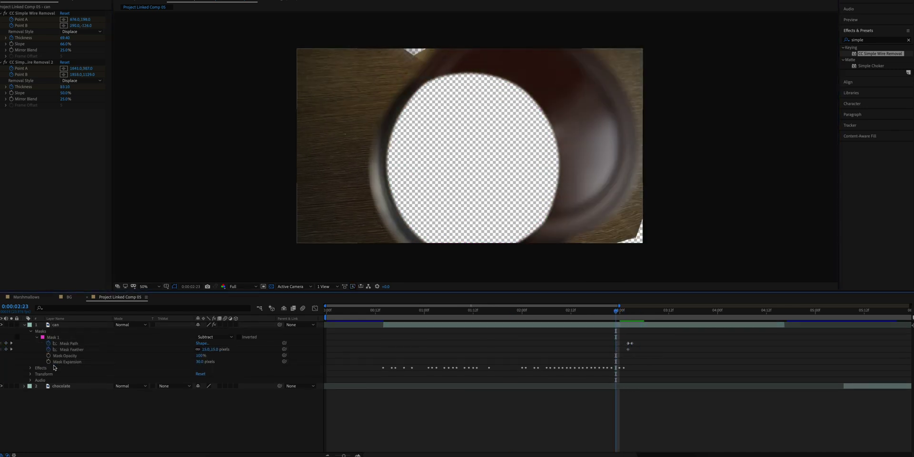
{"action": "left_click", "coordinate": [49, 364]}
{"action": "key", "text": "Page_Down"}
{"action": "key", "text": "Page_Up"}
{"action": "key", "text": "Page_Down"}
{"action": "key", "text": "Page_Up"}
{"action": "scroll", "coordinate": [548, 399], "scroll_direction": "up", "scroll_amount": 3}
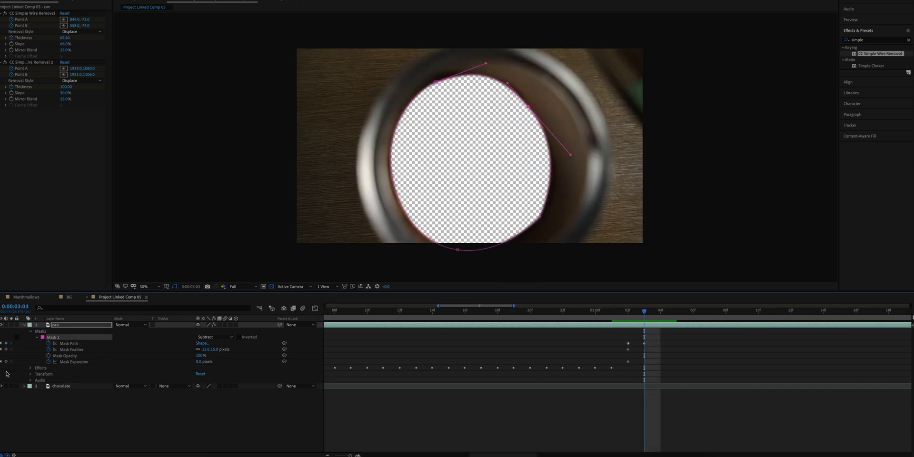
{"action": "key", "text": "Page_Down"}
{"action": "key", "text": "Page_Up"}
- Move mask vertices on earlier frames so the cutout narrows into a thin sliver
{"action": "key", "text": "Page_Up"}
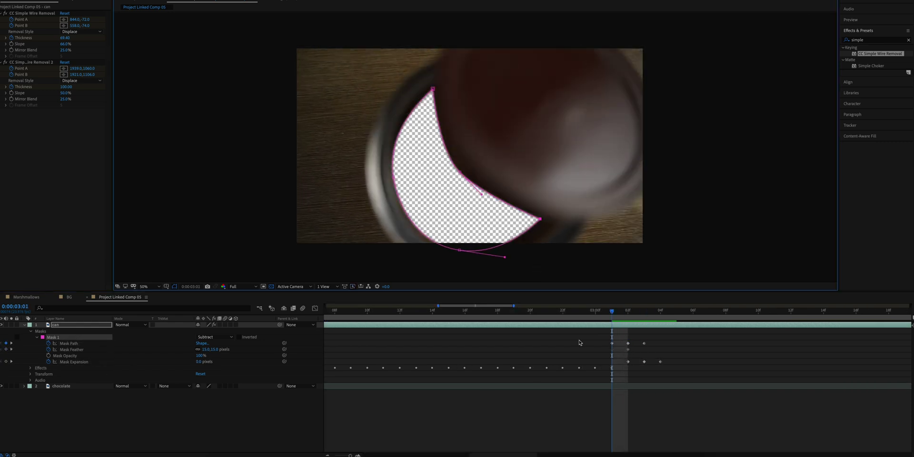
{"action": "left_click_drag", "start_coordinate": [460, 173], "coordinate": [422, 187]}
{"action": "left_click_drag", "start_coordinate": [432, 90], "coordinate": [567, 283]}
{"action": "key", "text": "Page_Up"}
{"action": "left_click_drag", "start_coordinate": [408, 116], "coordinate": [401, 177]}
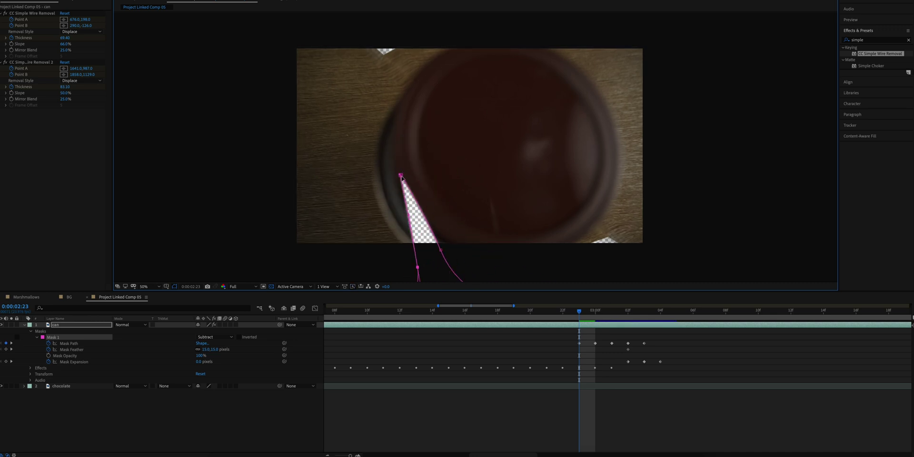
{"action": "left_click_drag", "start_coordinate": [418, 267], "coordinate": [447, 257]}
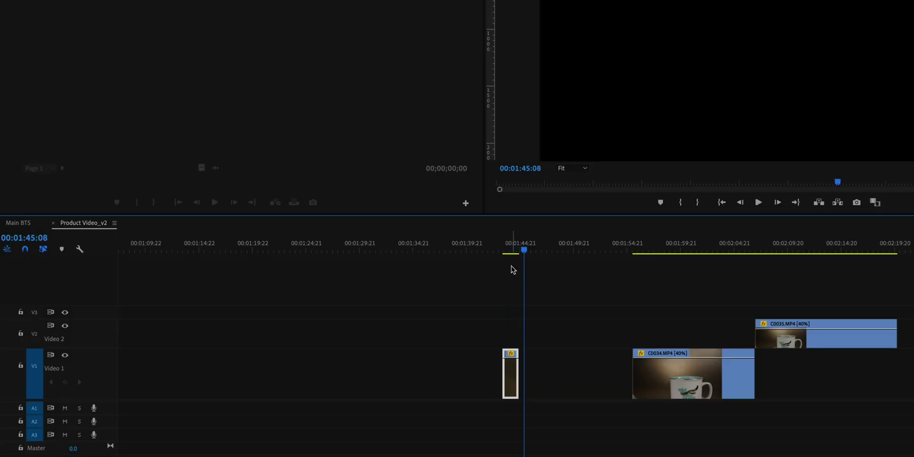
- Set the short C0032.MP4 clip on V1 to 20% speed and play it back
{"action": "key", "text": "space"}
{"action": "right_click", "coordinate": [511, 372]}
{"action": "left_click", "coordinate": [555, 383]}
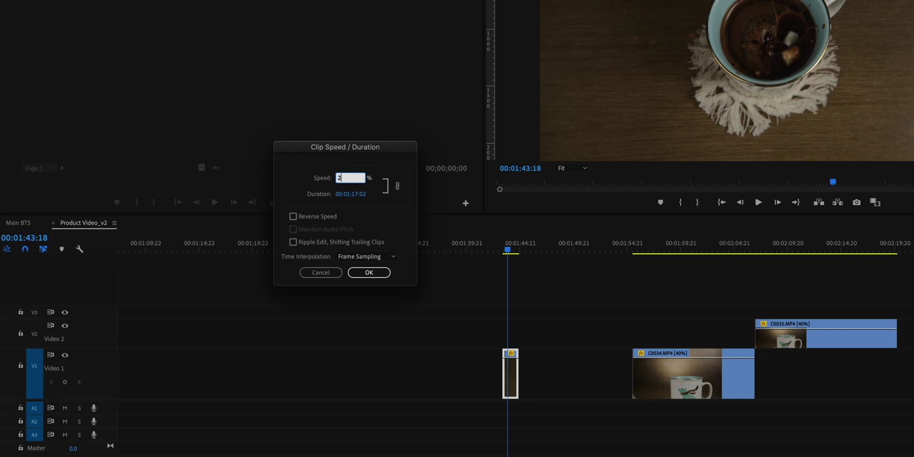
{"action": "type", "text": "20"}
{"action": "key", "text": "Return"}
{"action": "key", "text": "space"}
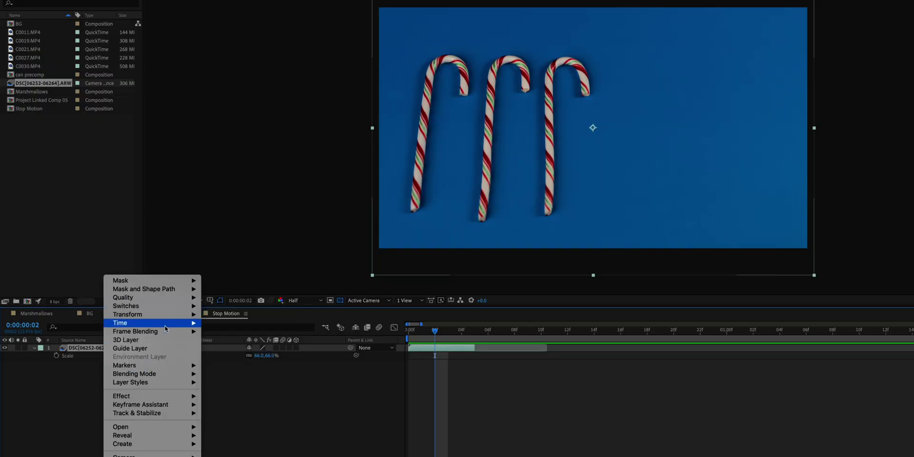
- Enable Time Remapping on the candy cane sequence and move the end keyframe to stretch its timing
{"action": "mouse_move", "coordinate": [181, 326]}
{"action": "left_click", "coordinate": [245, 323]}
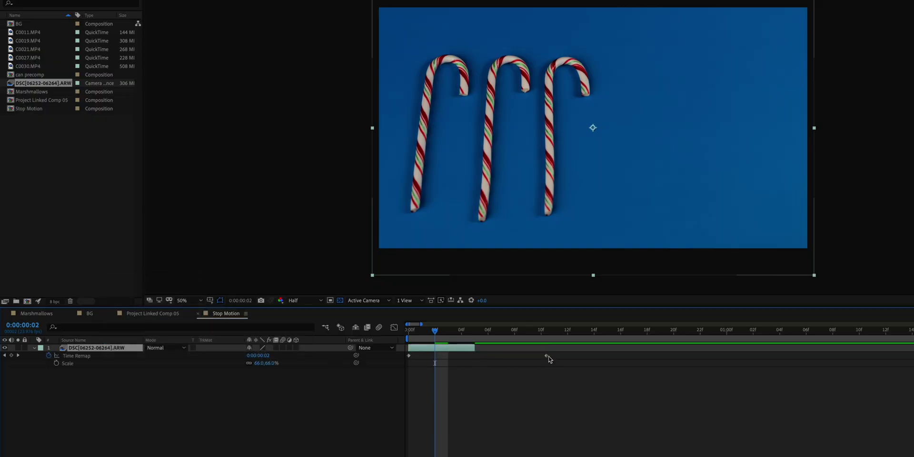
{"action": "left_click_drag", "start_coordinate": [541, 356], "coordinate": [610, 358]}
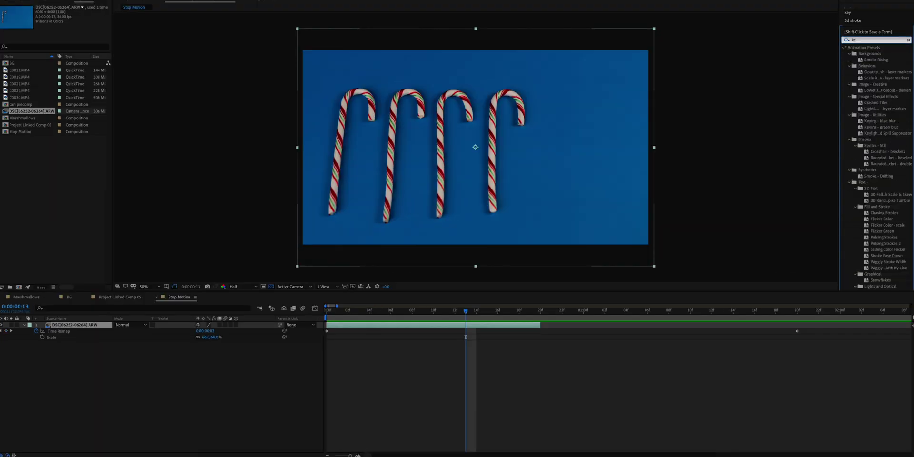
- Apply Keylight, sample the blue screen as key colour, and raise Screen Gain
{"action": "type", "text": "yli"}
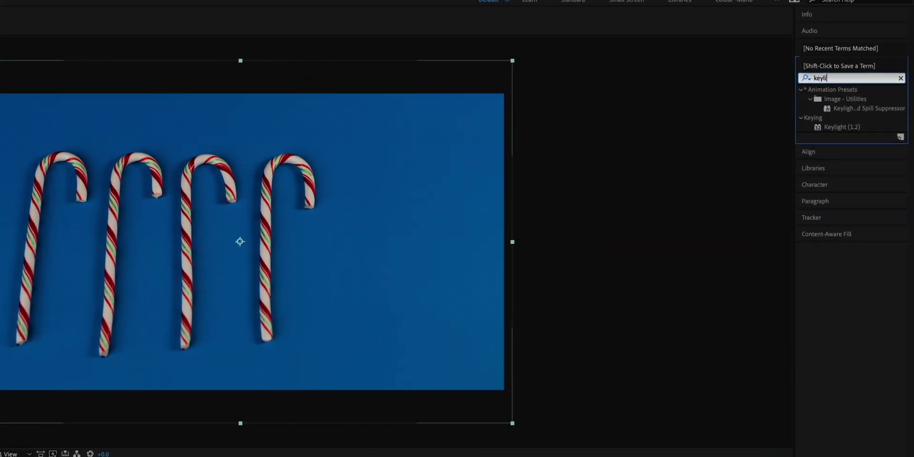
{"action": "left_click_drag", "start_coordinate": [850, 128], "coordinate": [71, 255]}
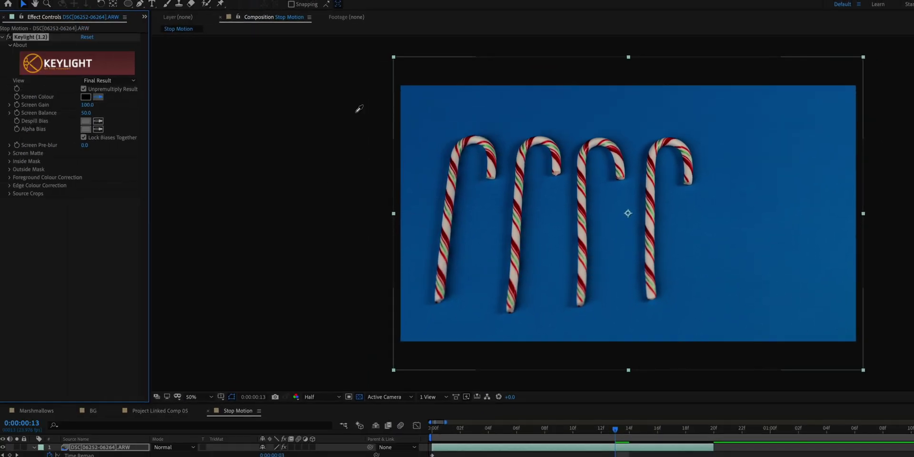
{"action": "left_click", "coordinate": [545, 197]}
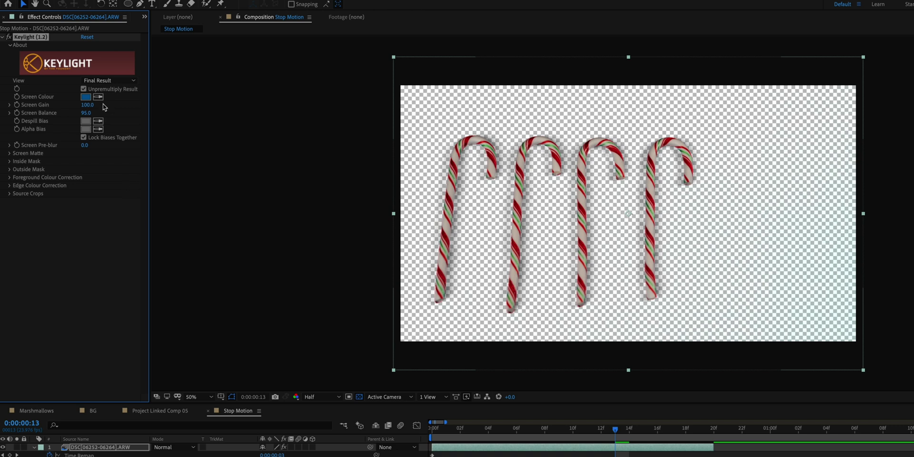
{"action": "mouse_move", "coordinate": [88, 105]}
{"action": "left_mouse_down"}
{"action": "mouse_move", "coordinate": [117, 104]}
{"action": "mouse_move", "coordinate": [94, 115]}
{"action": "mouse_move", "coordinate": [95, 104]}
{"action": "left_mouse_up"}
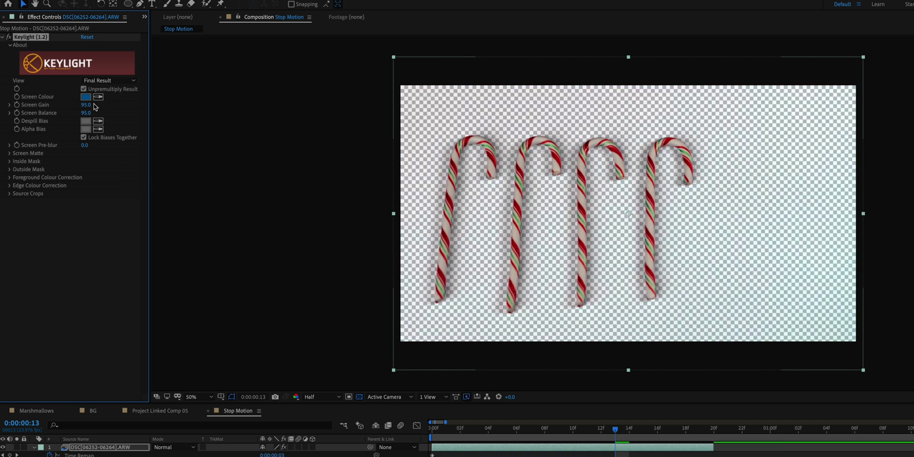
- Add Matte Choker to tighten the key edges and place the BG comp beneath the canes
{"action": "type", "text": "matte"}
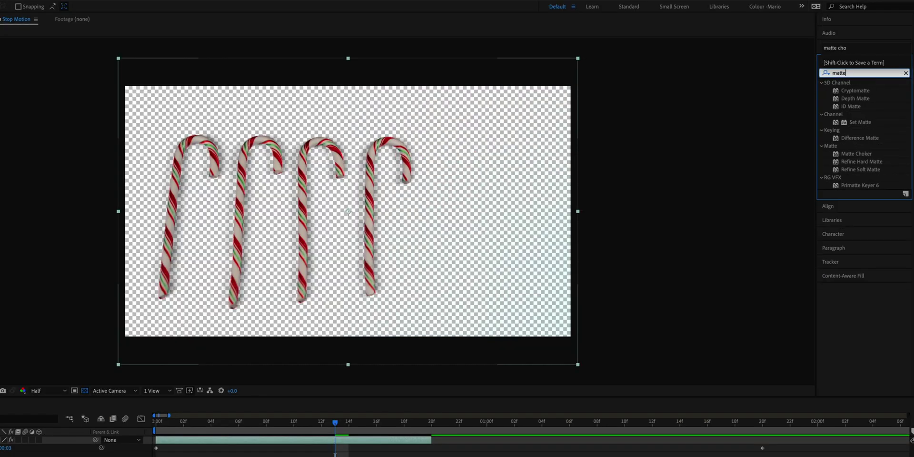
{"action": "left_click_drag", "start_coordinate": [856, 153], "coordinate": [362, 217]}
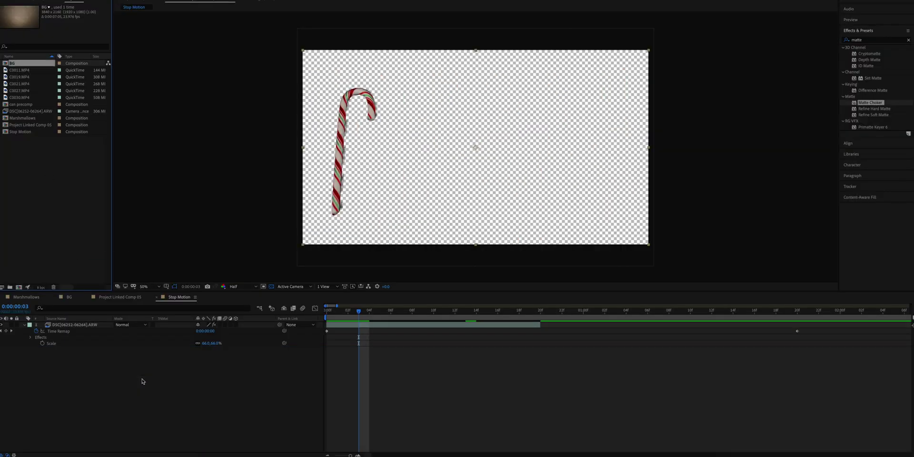
{"action": "left_click_drag", "start_coordinate": [142, 381], "coordinate": [308, 382]}
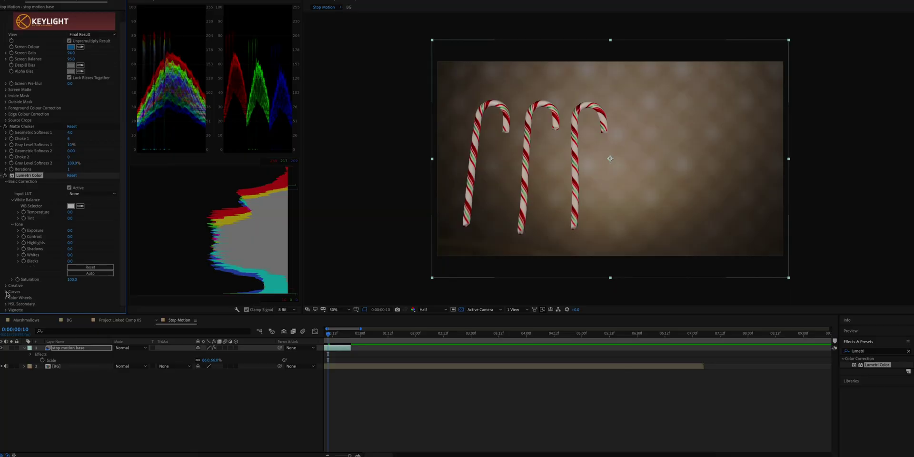
- Bend the Lumetri RGB curve into an S for contrast, duplicate the stop motion layer, and preview
{"action": "left_click", "coordinate": [7, 292]}
{"action": "scroll", "coordinate": [70, 268], "scroll_direction": "down", "scroll_amount": 10}
{"action": "scroll", "coordinate": [70, 267], "scroll_direction": "up", "scroll_amount": 5}
{"action": "left_click", "coordinate": [94, 203]}
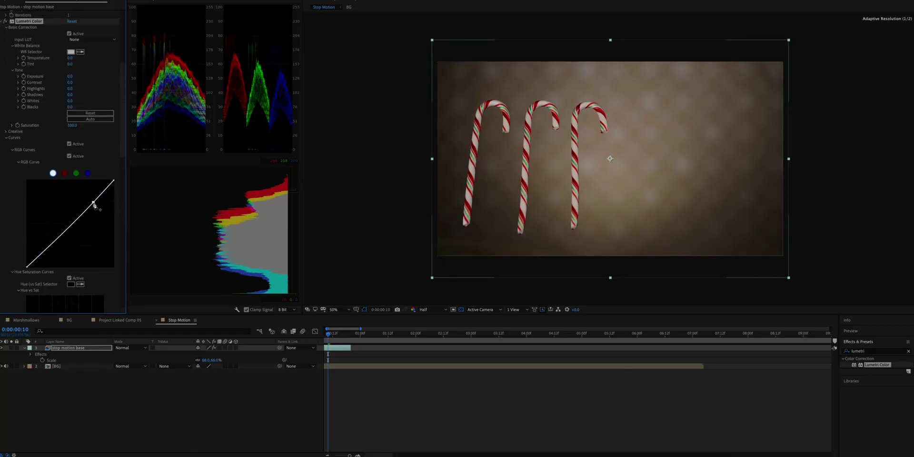
{"action": "left_click_drag", "start_coordinate": [43, 256], "coordinate": [41, 263]}
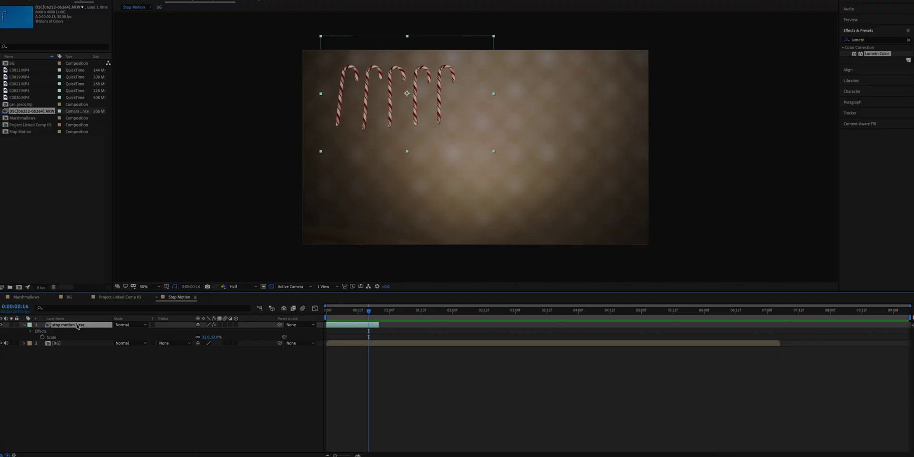
{"action": "key", "text": "ctrl+d"}
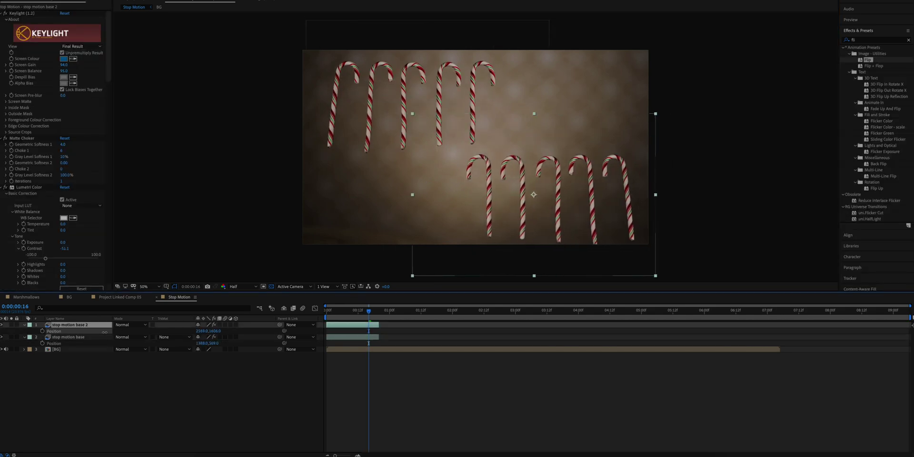
{"action": "key", "text": "space"}
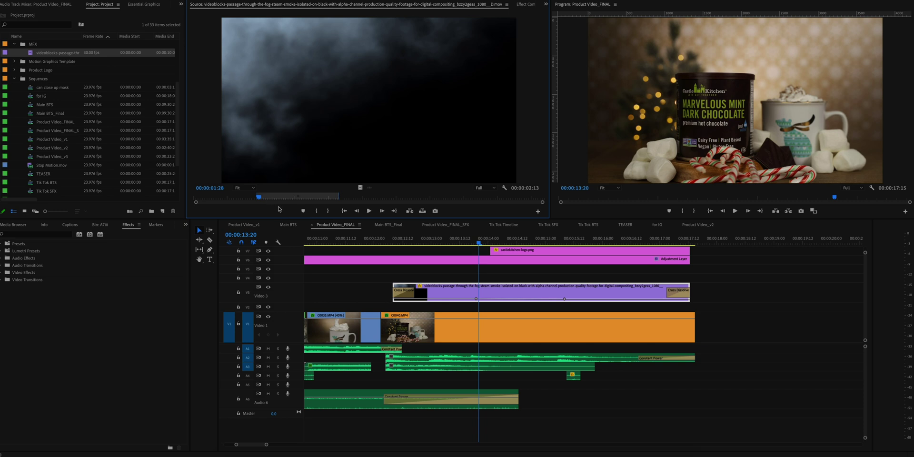
- Preview the smoke clip, then verify its Screen blend mode and keyframed opacity near 7.6%
{"action": "key", "text": "space"}
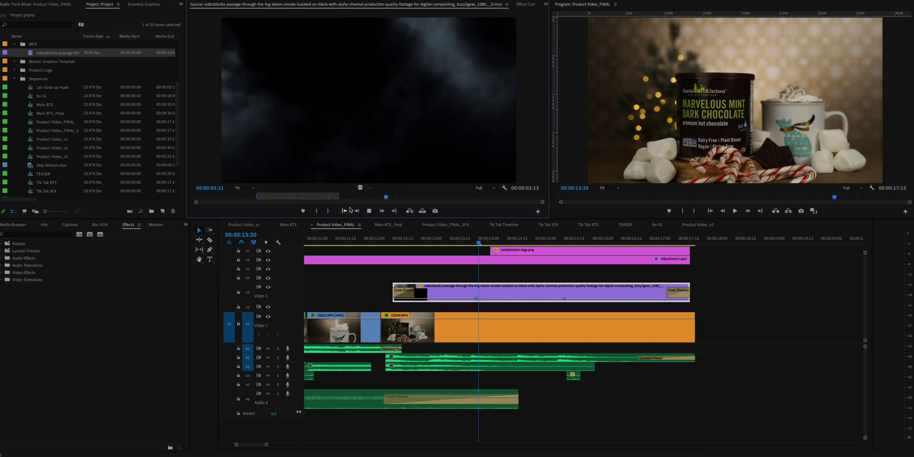
{"action": "left_click", "coordinate": [510, 292]}
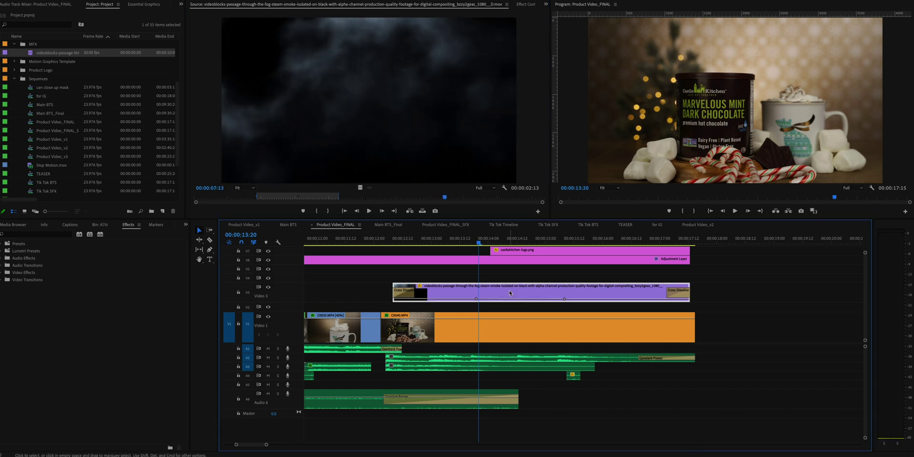
{"action": "left_click", "coordinate": [404, 298]}
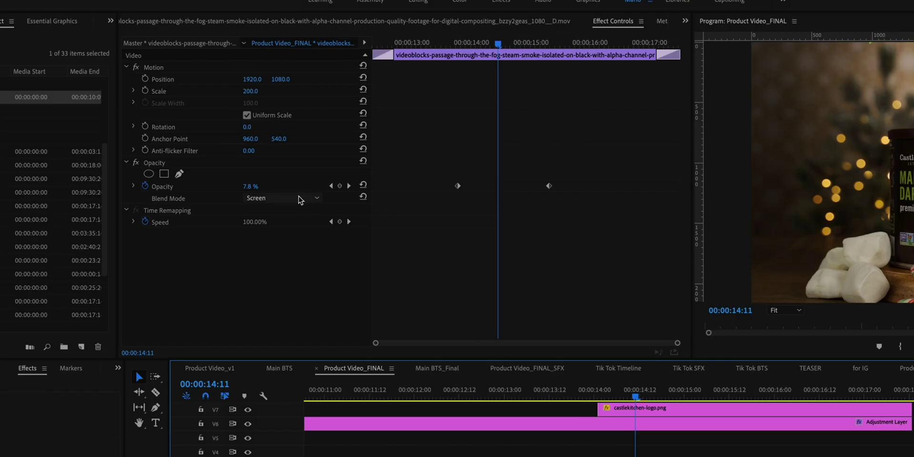
{"action": "left_click", "coordinate": [299, 197]}
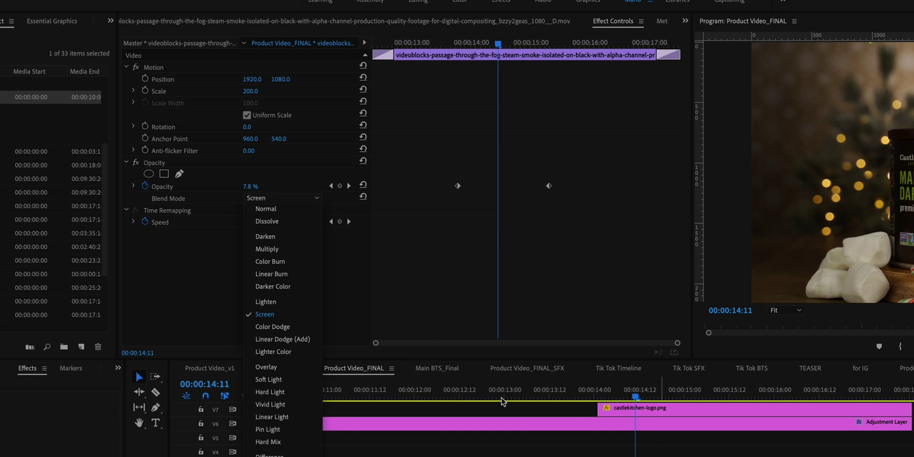
{"action": "left_click", "coordinate": [623, 452]}
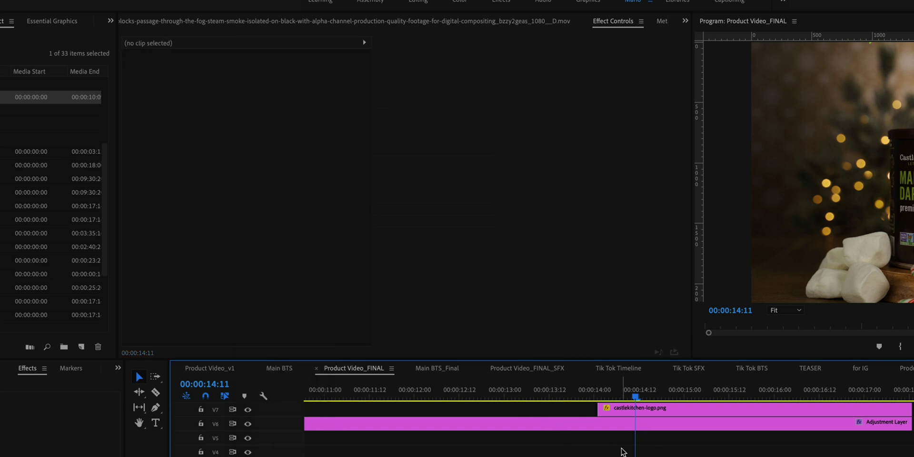
{"action": "mouse_move", "coordinate": [498, 44]}
{"action": "left_mouse_down"}
{"action": "mouse_move", "coordinate": [465, 44]}
{"action": "mouse_move", "coordinate": [546, 54]}
{"action": "mouse_move", "coordinate": [440, 44]}
{"action": "mouse_move", "coordinate": [504, 55]}
{"action": "left_mouse_up"}
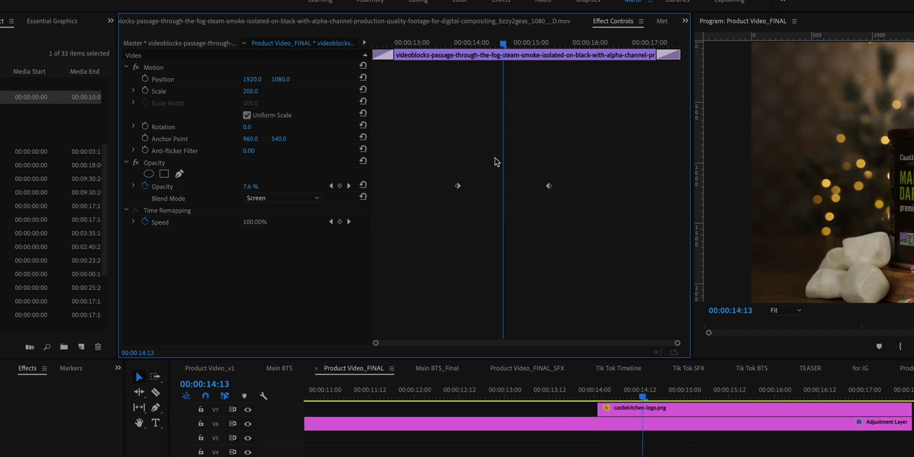